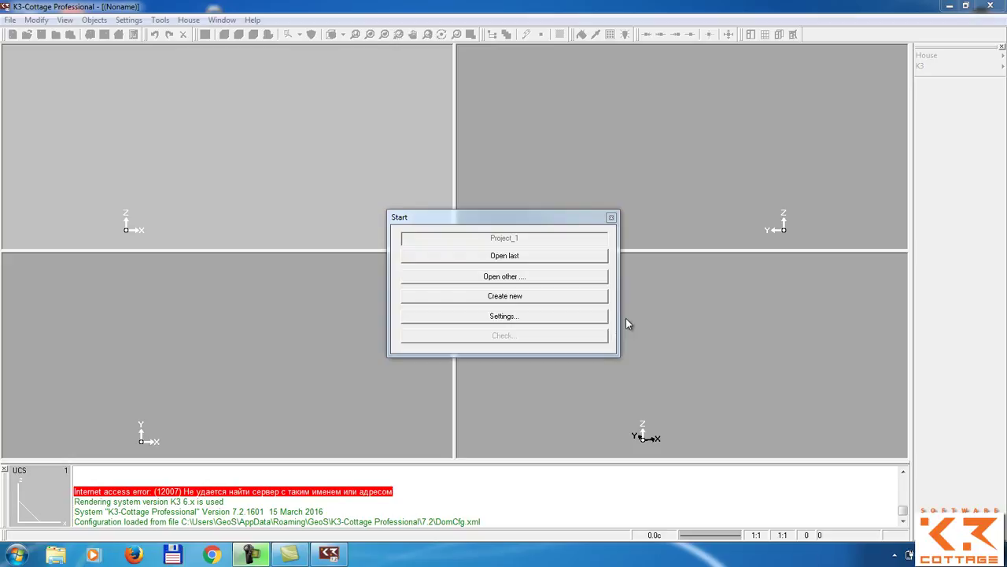
Step: Start a new project and keep White pine species and Log profile type as main material
click(526, 297)
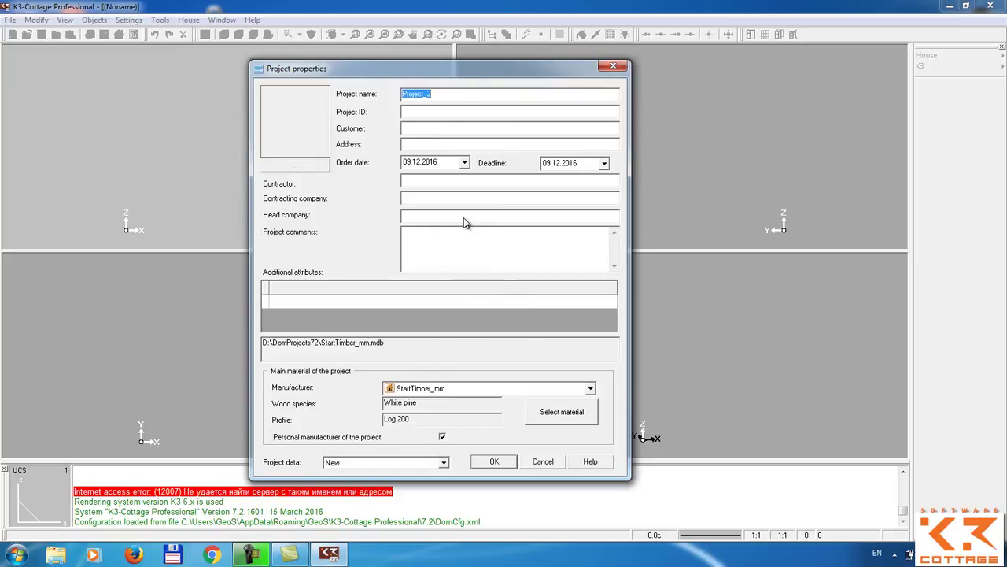
click(572, 416)
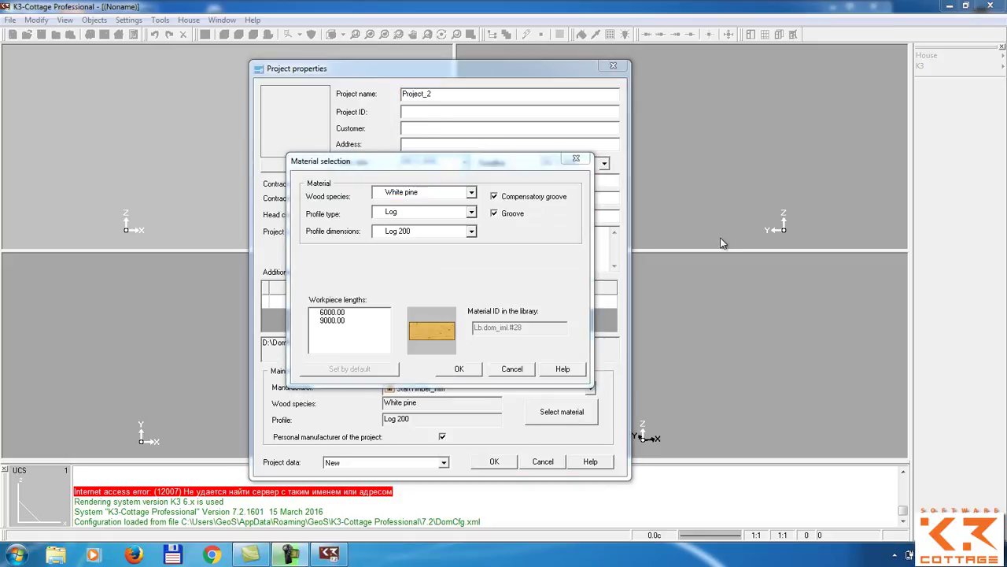
click(470, 194)
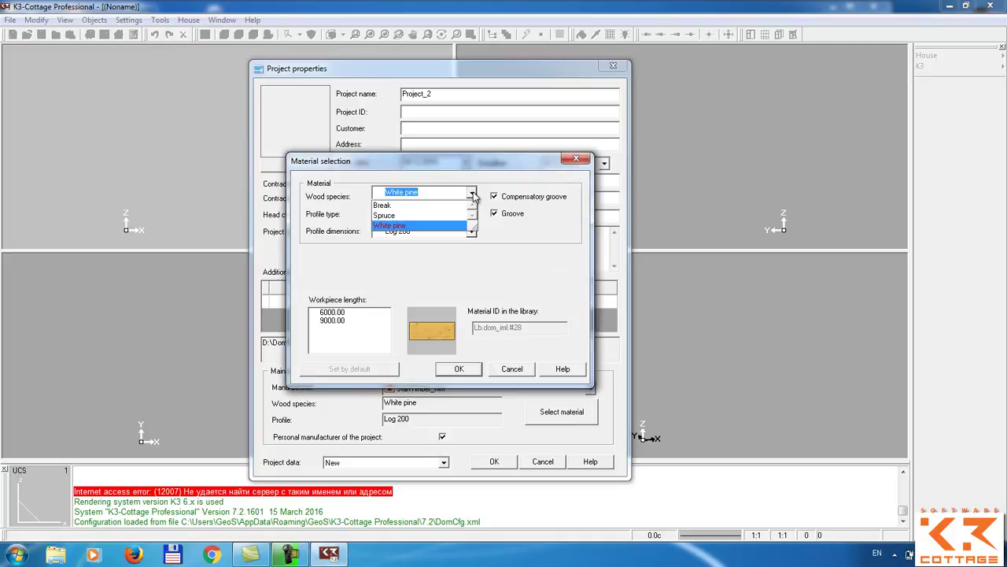
click(471, 197)
click(472, 212)
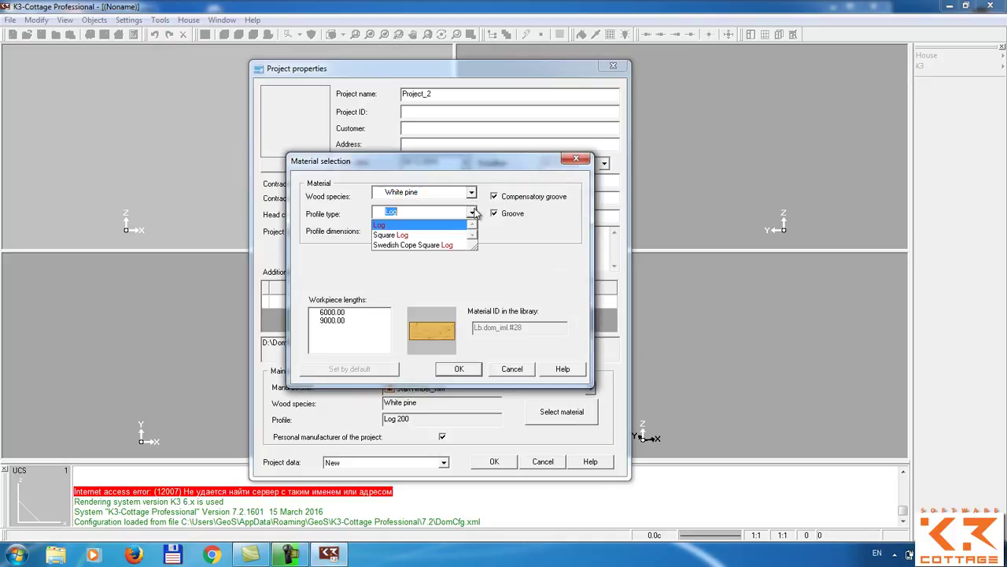
click(475, 213)
Step: Review the log dimension options, keep Log 200, and dismiss Material selection unchanged
click(472, 233)
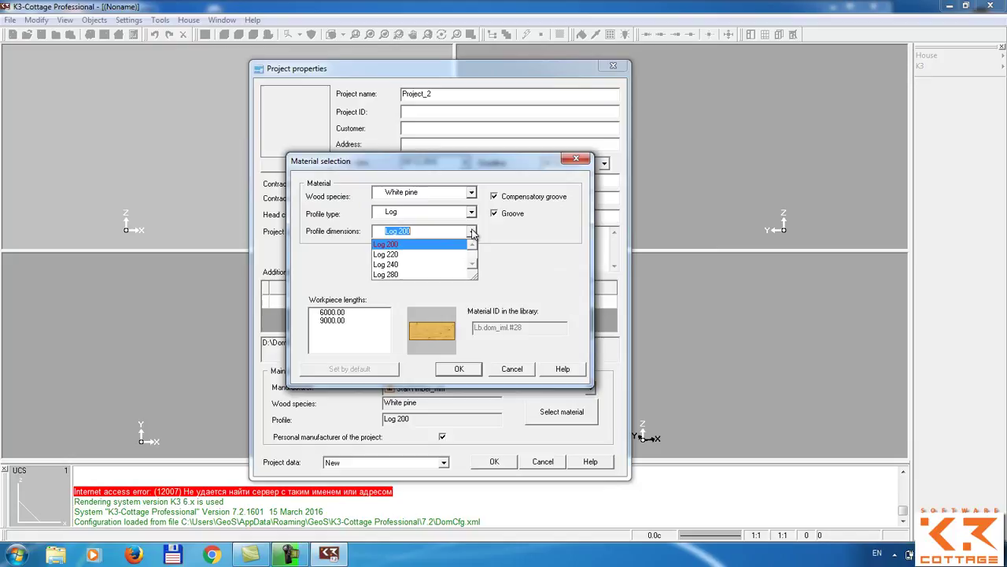
click(472, 233)
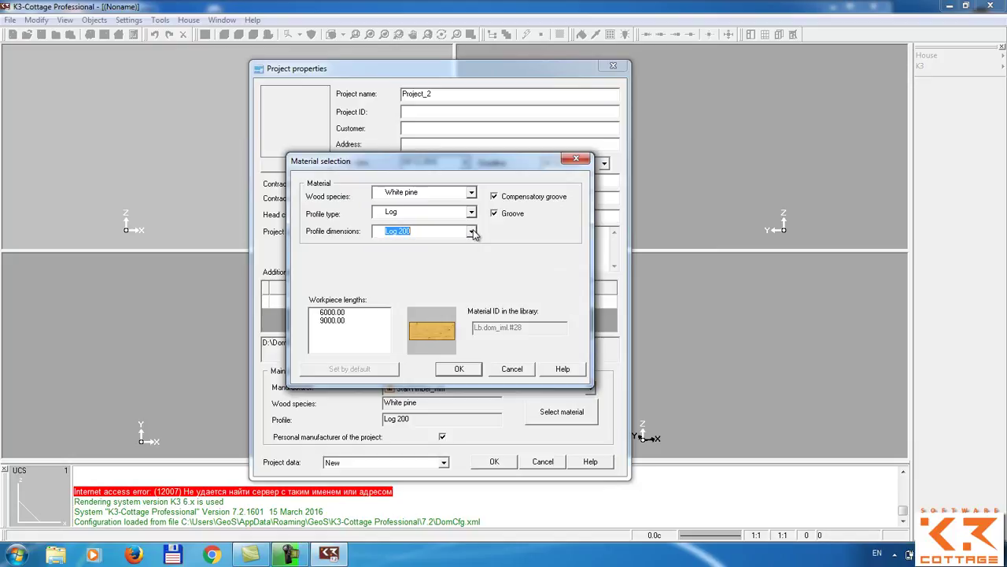
click(473, 233)
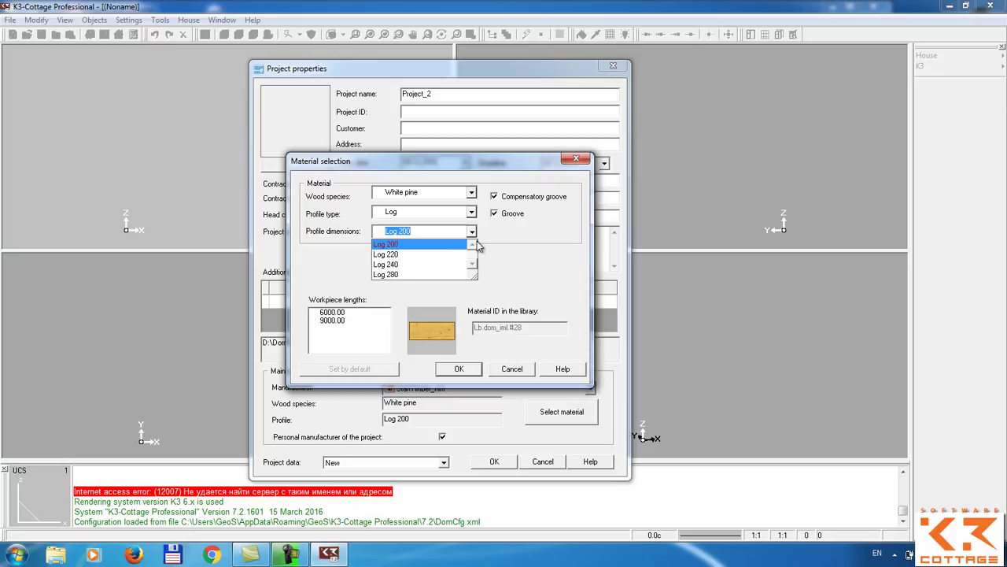
click(502, 255)
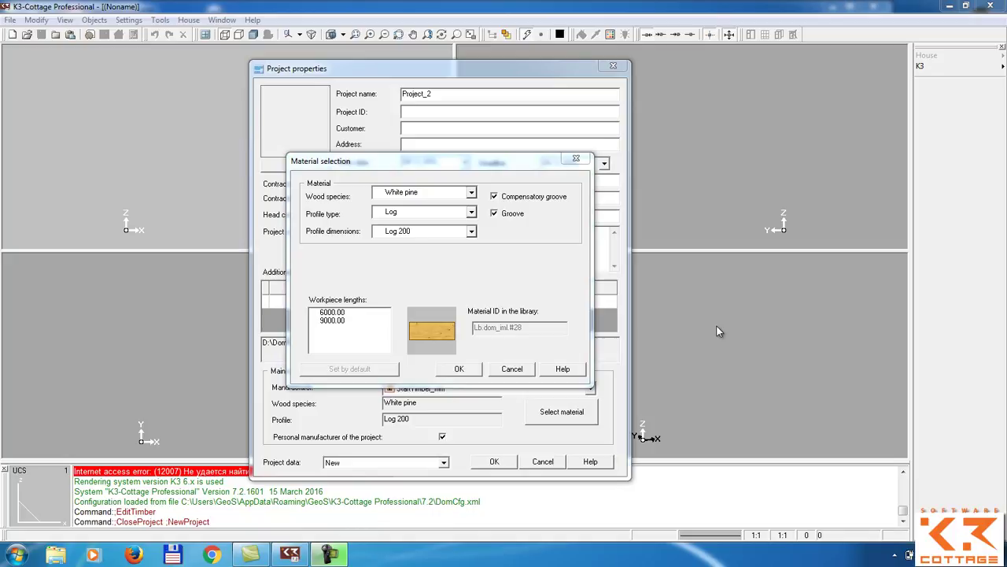
click(576, 162)
Step: Close Project properties and show StartTimber_mm's wall material table via Settings > Manufacturers
click(626, 66)
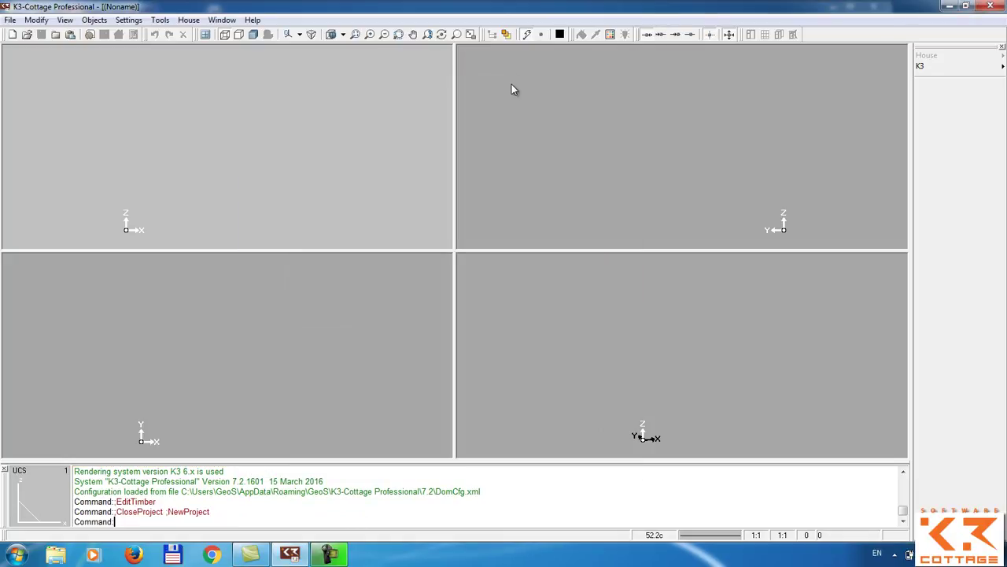
click(130, 20)
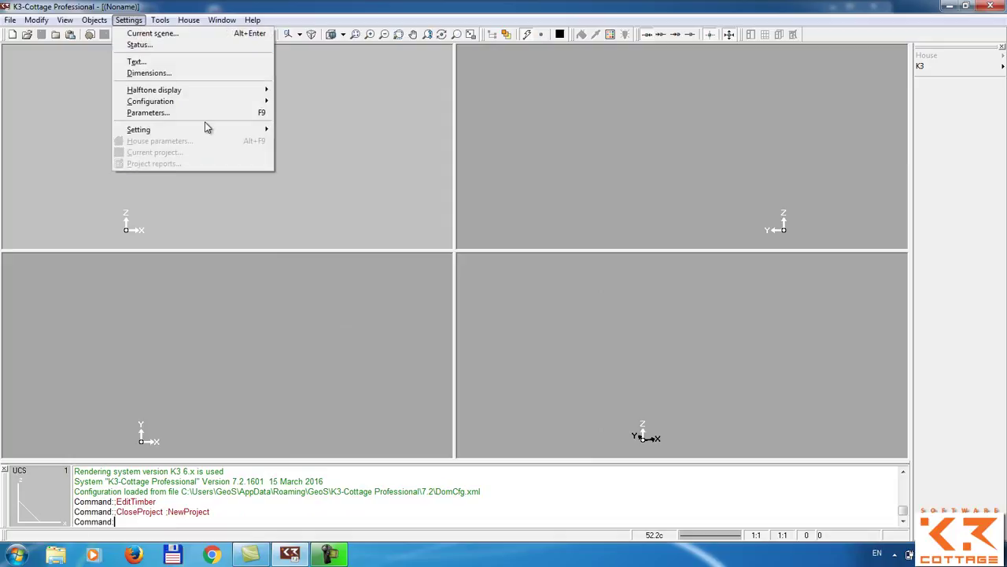
mouse_move(139, 129)
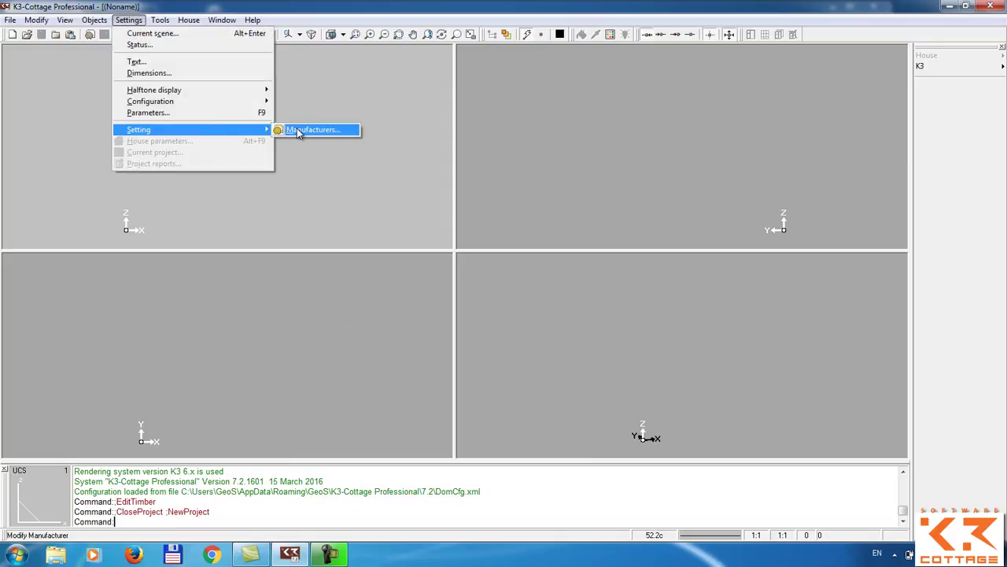
click(296, 128)
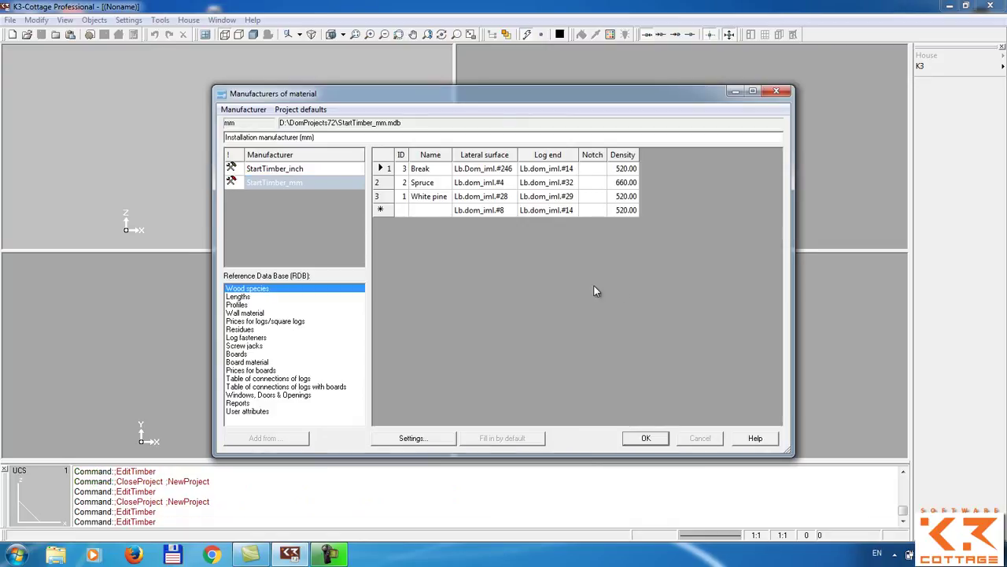
click(245, 313)
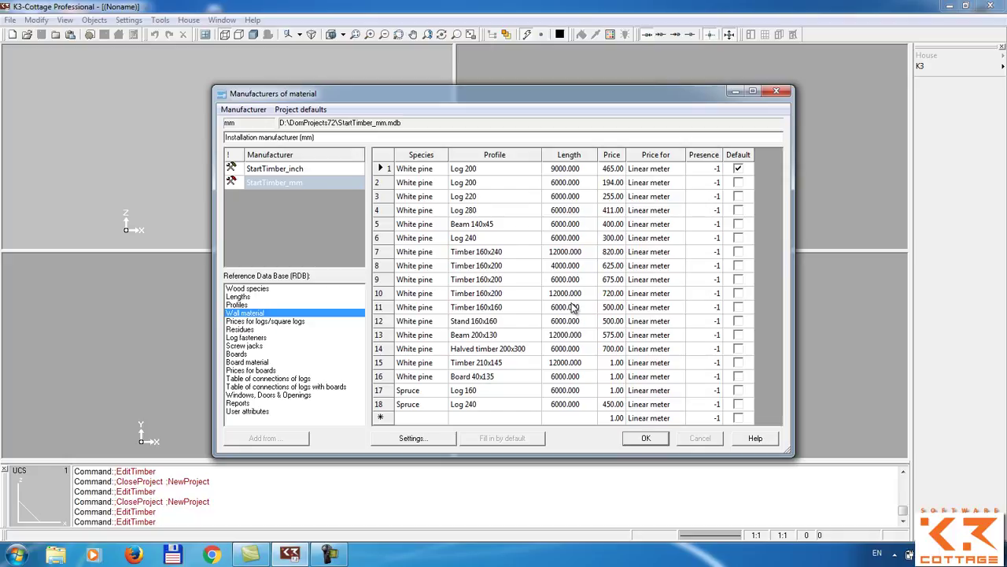
Step: Start a new wall material entry with White pine species and Timber 100×100 profile
double_click(514, 417)
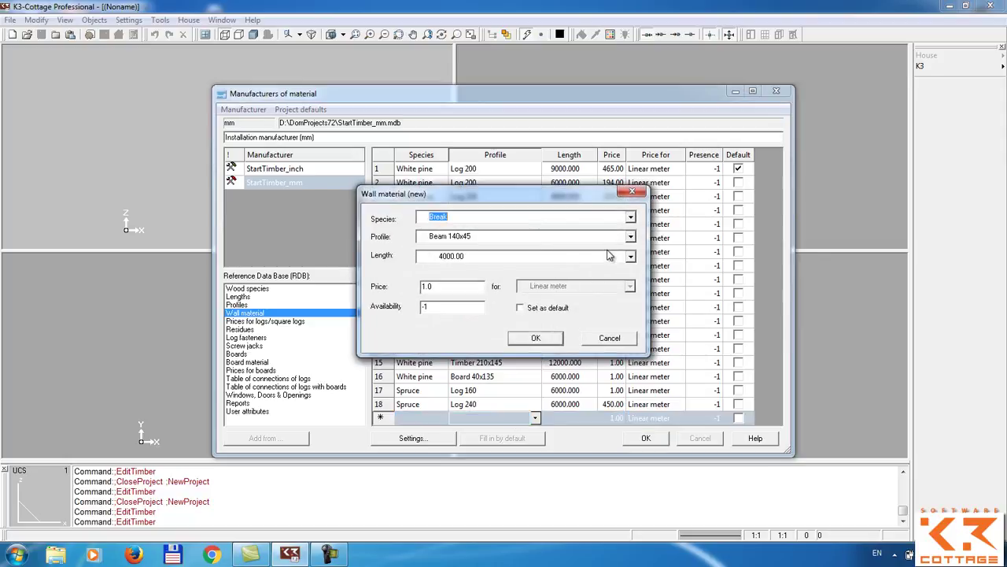
click(631, 217)
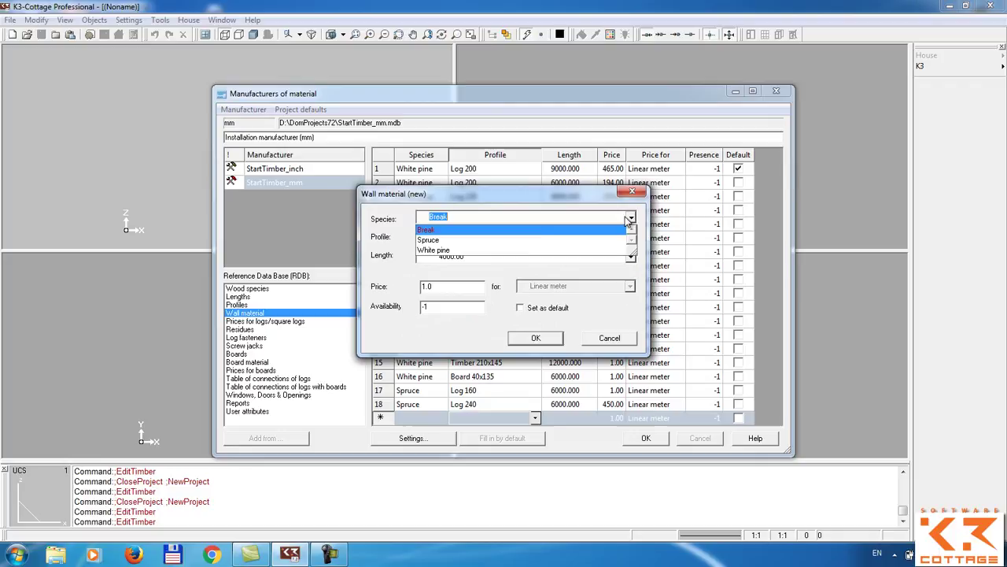
click(497, 250)
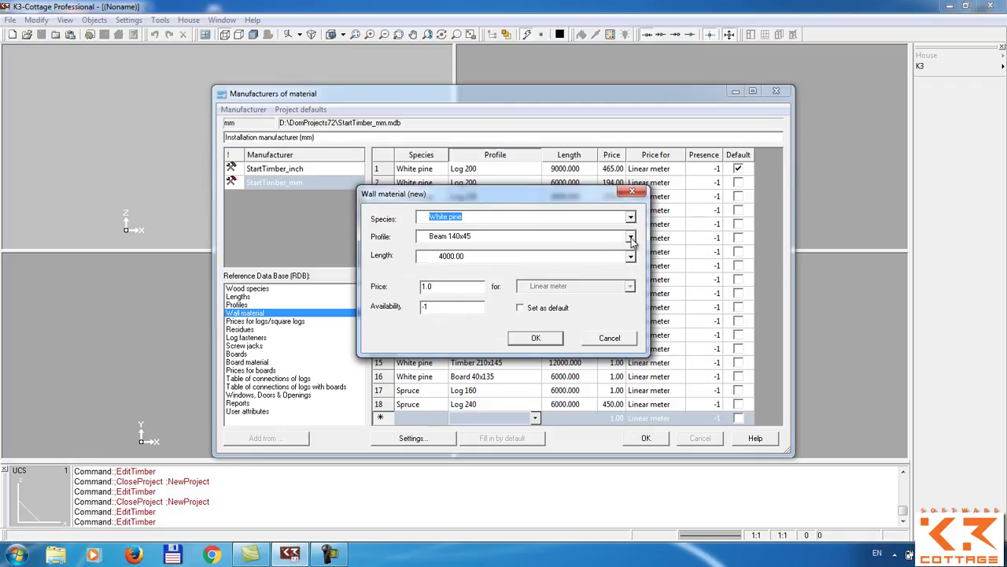
click(631, 238)
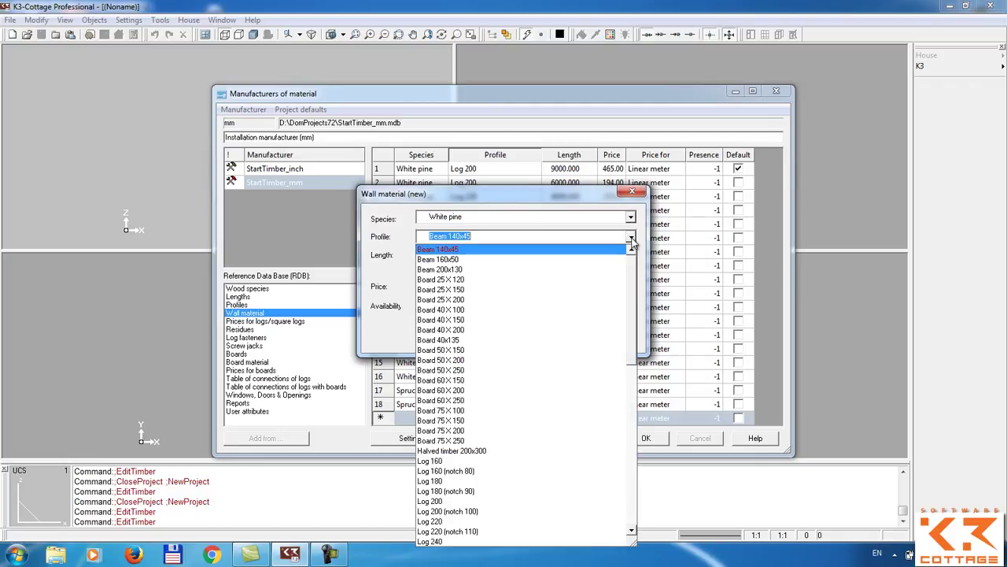
scroll(573, 316, down, 1)
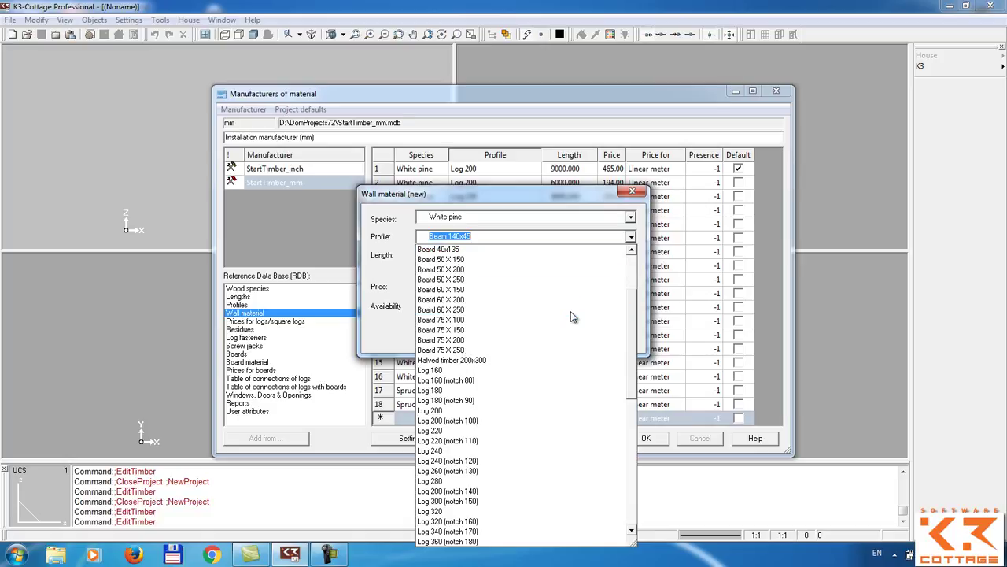
scroll(570, 313, down, 5)
scroll(571, 313, down, 5)
scroll(571, 313, down, 3)
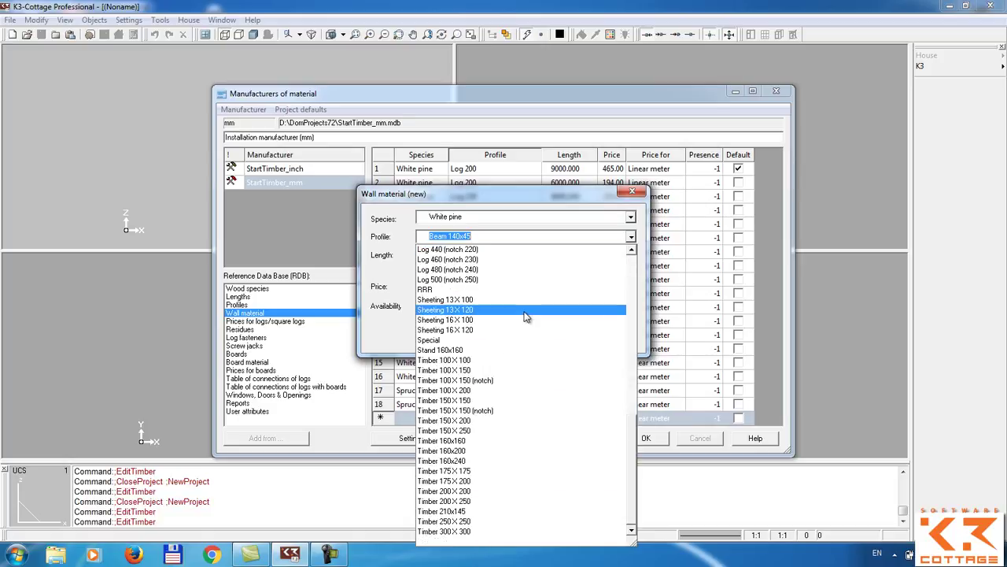
click(491, 366)
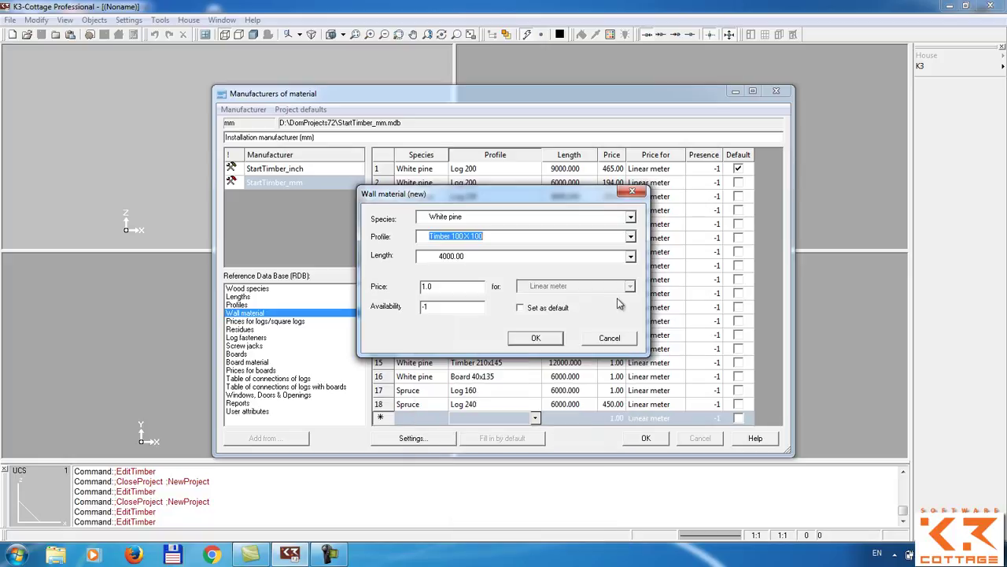
Step: Give it a 9000 mm length, set it as default, and save the database
click(630, 258)
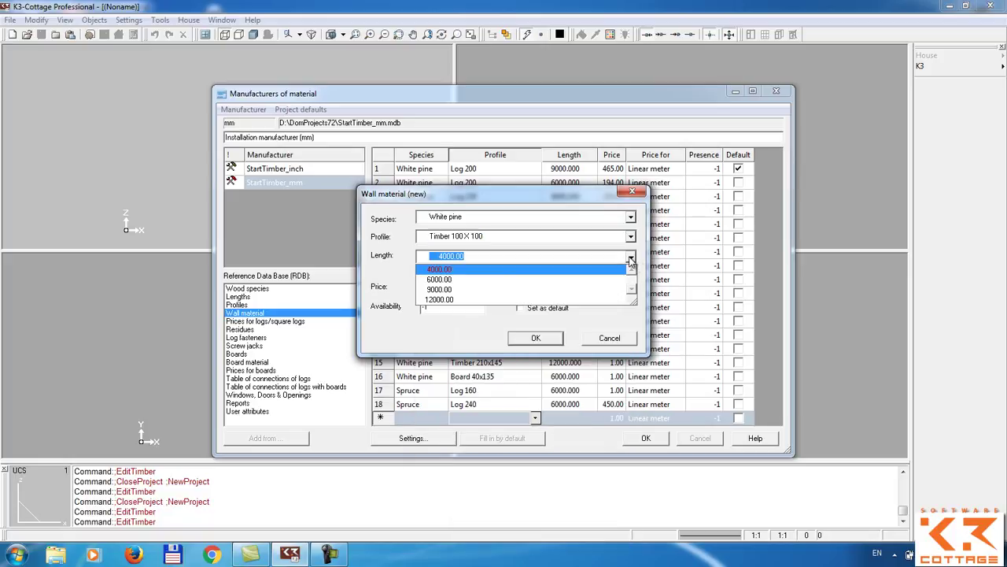
click(518, 290)
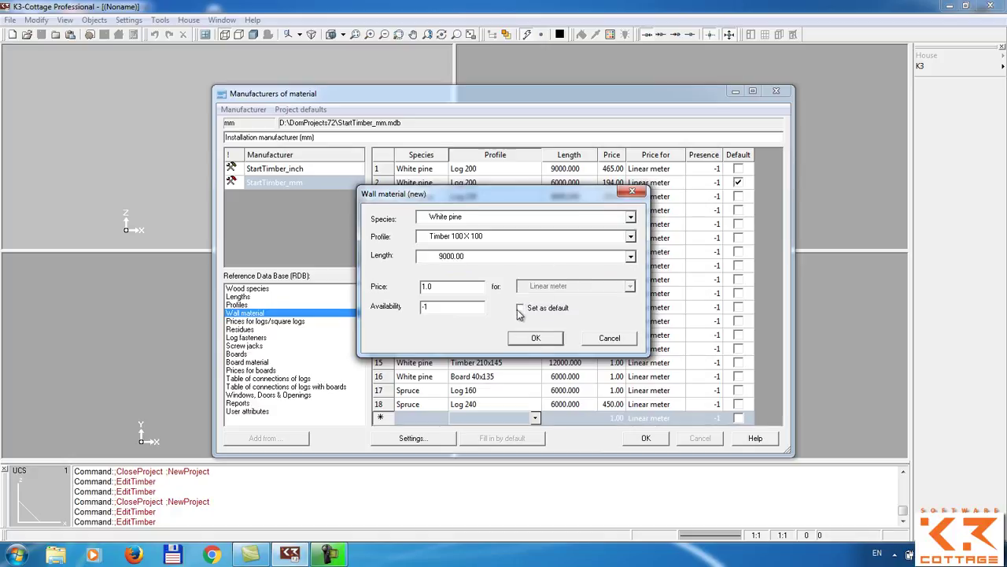
click(519, 310)
click(536, 337)
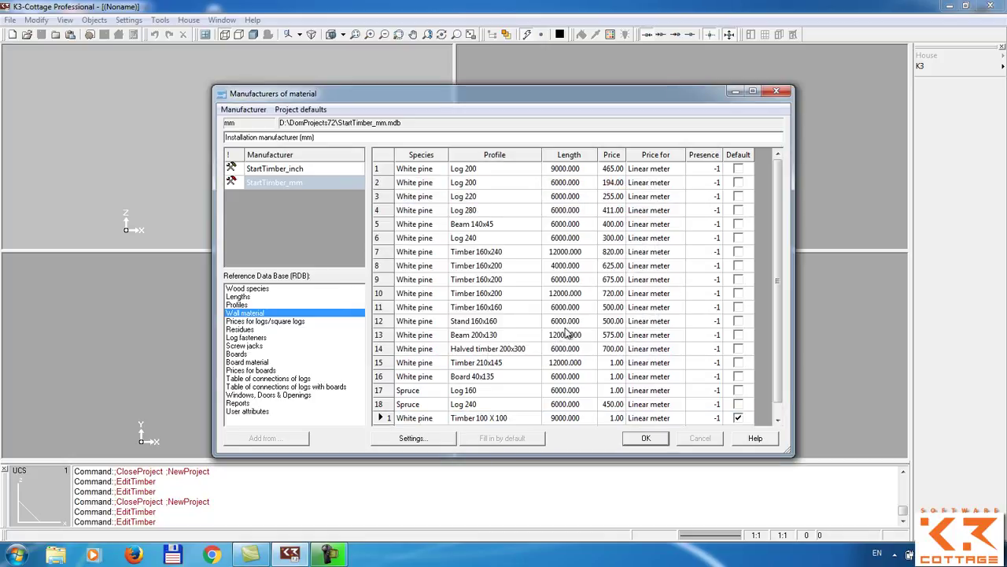
click(647, 438)
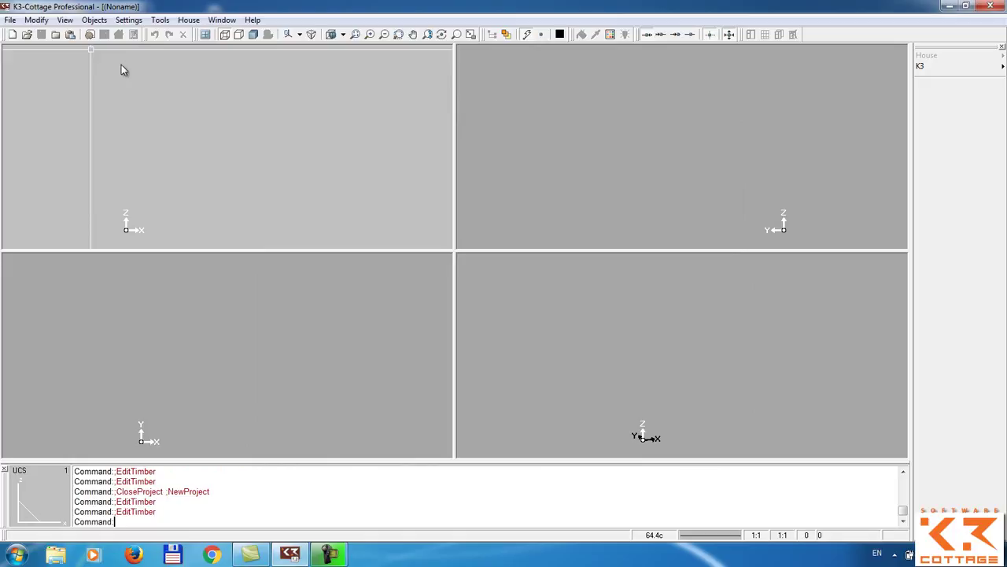
Step: Create the new empty project Project_2
click(12, 34)
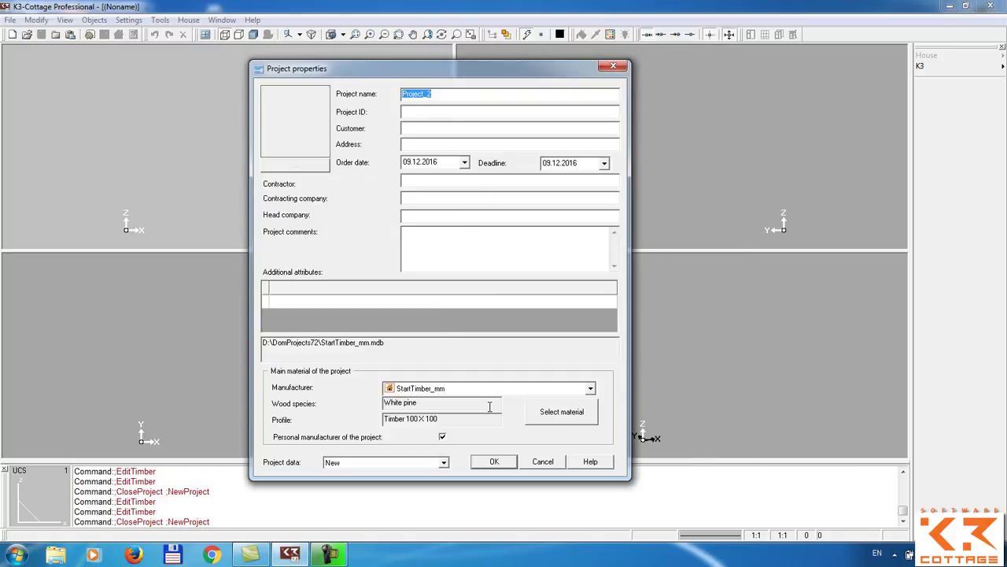
key(Return)
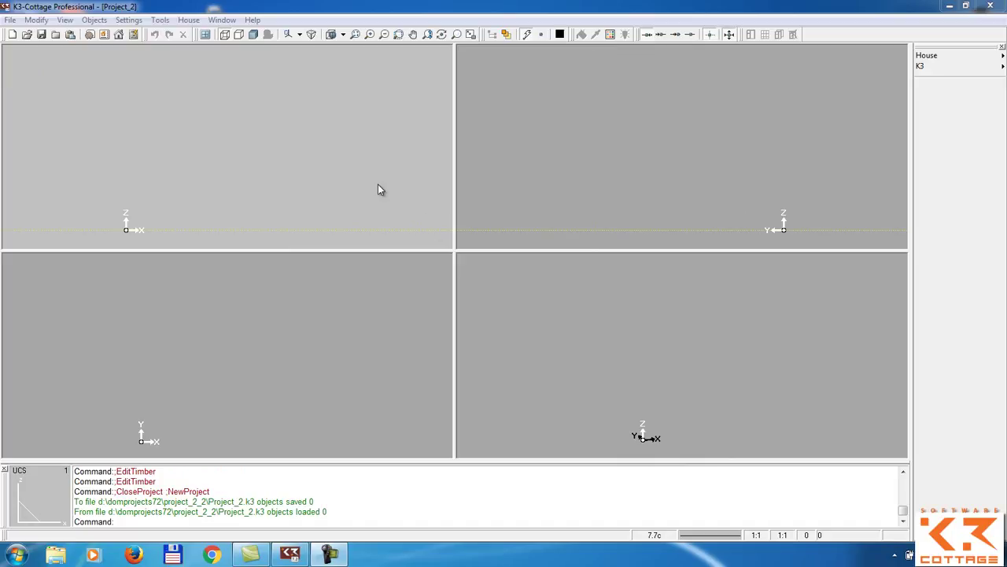
Step: Reopen Manufacturers on the wall material table and start a new-record form
click(90, 37)
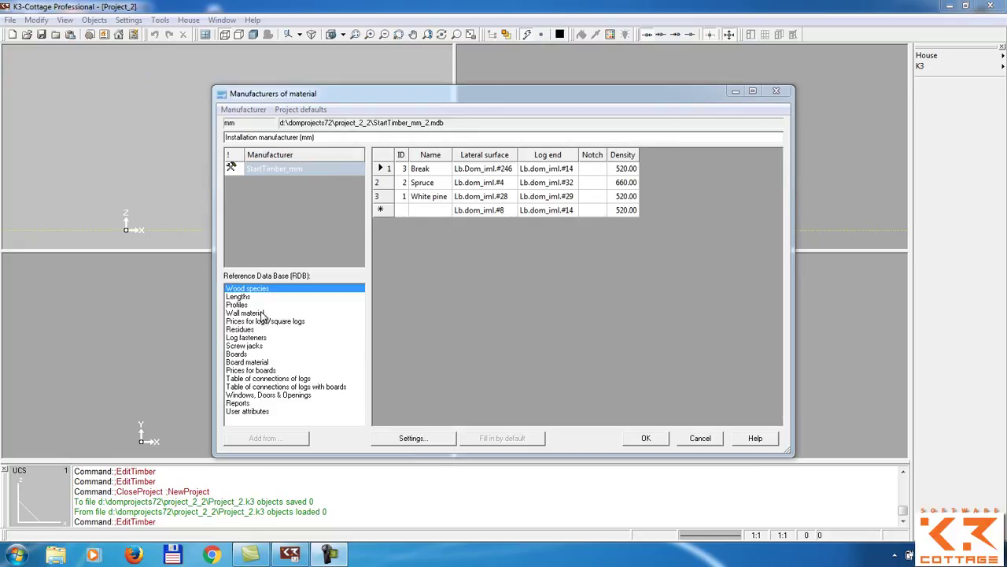
click(245, 312)
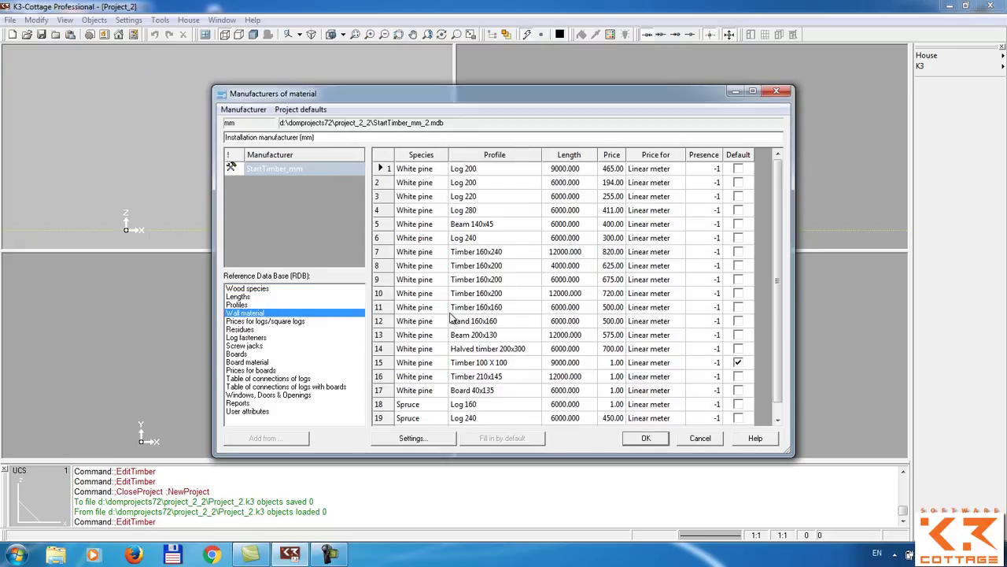
drag(774, 256, 774, 270)
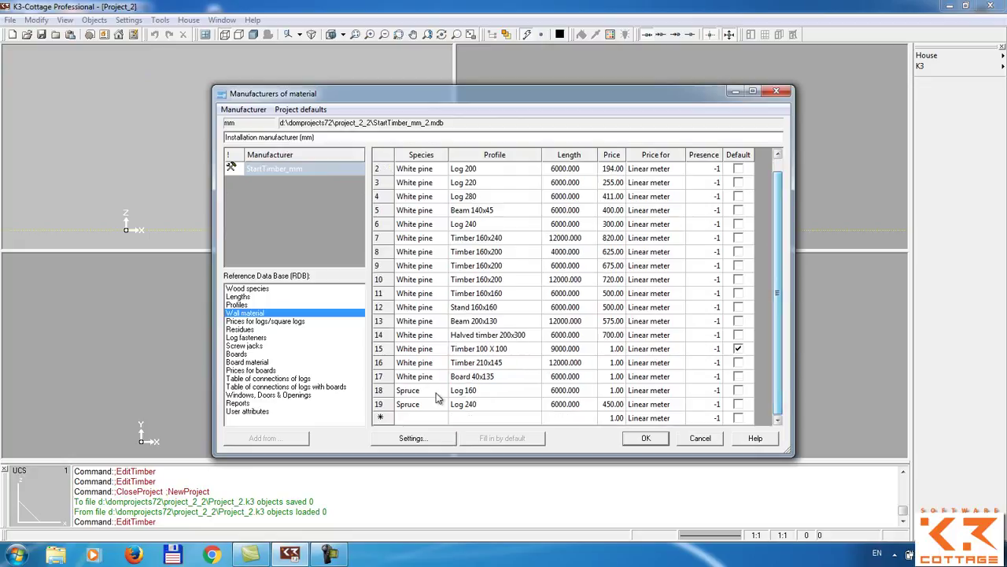
click(478, 421)
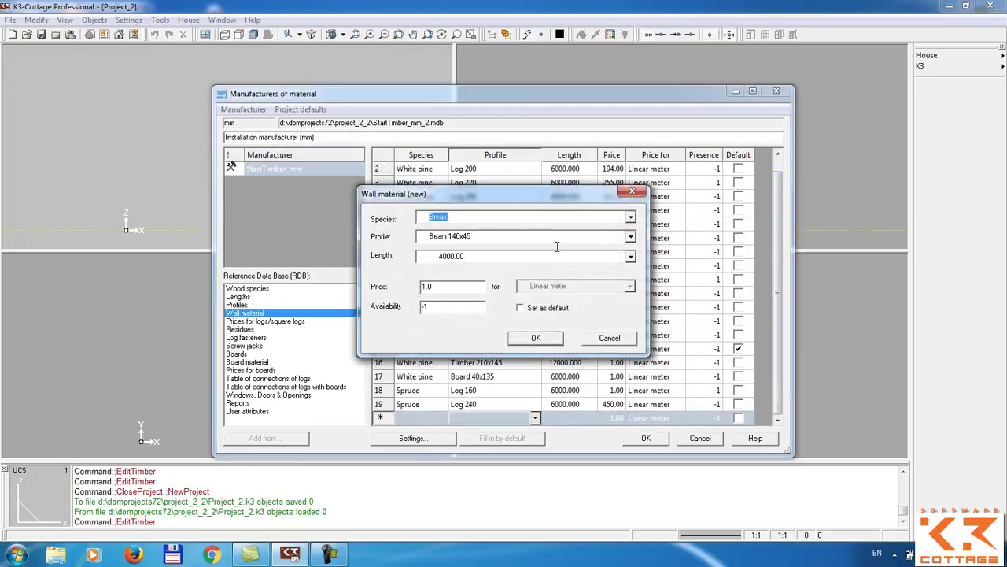
drag(546, 193, 488, 133)
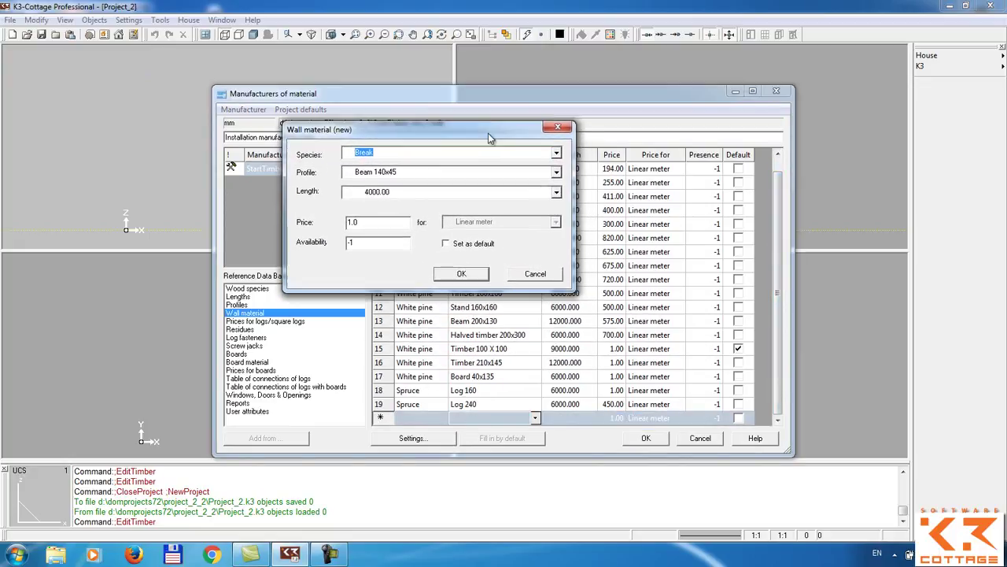
Step: Inspect the Profile, Species and Length lists, then cancel the new wall material entry
click(556, 175)
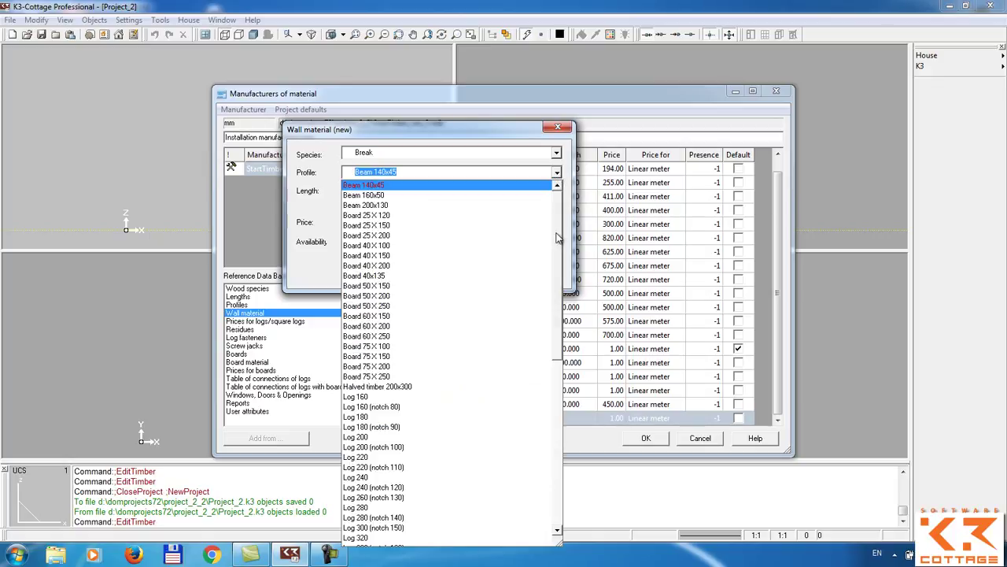
mouse_move(564, 238)
mouse_down()
mouse_move(562, 390)
mouse_move(559, 188)
mouse_up()
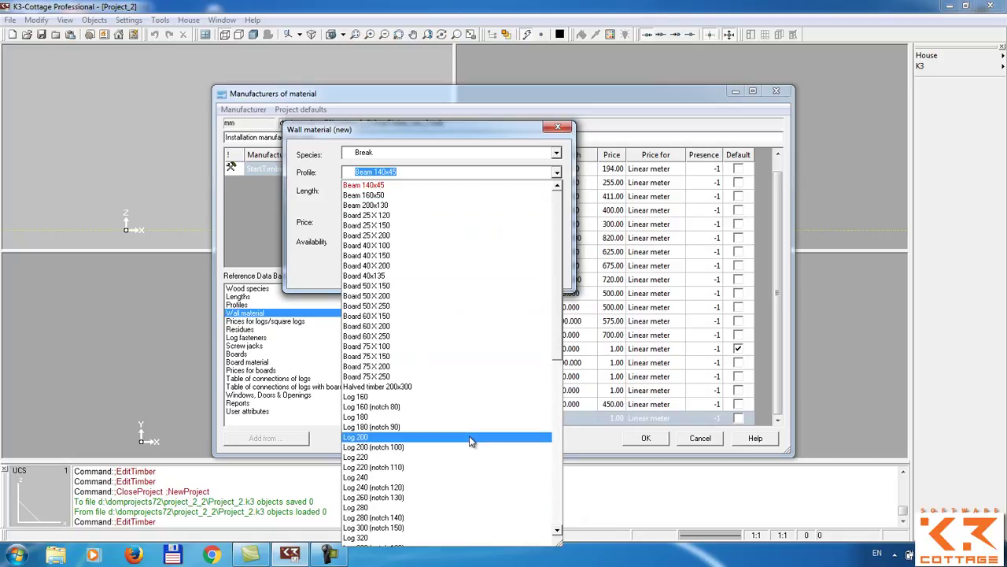
key(Escape)
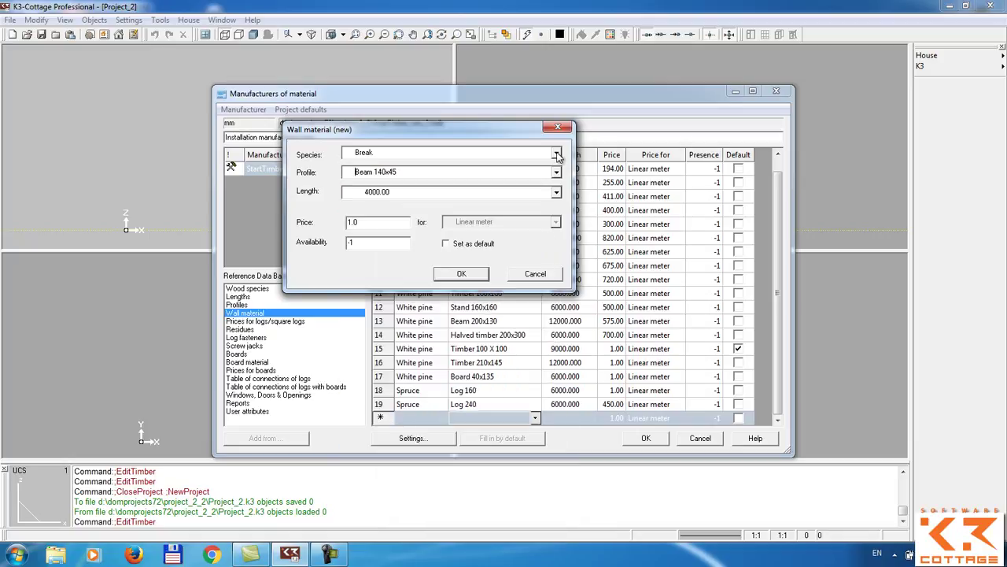
click(556, 155)
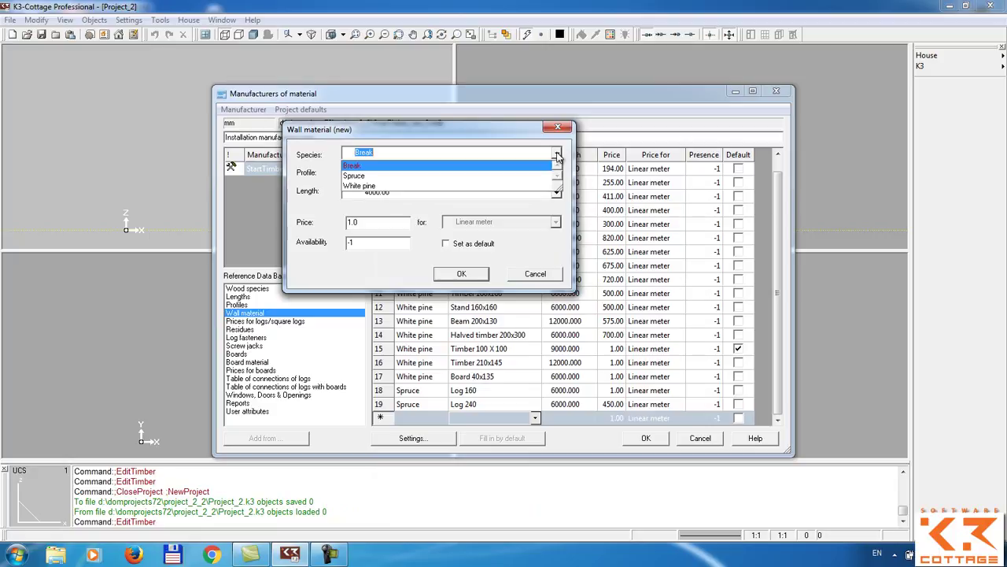
click(556, 155)
click(556, 172)
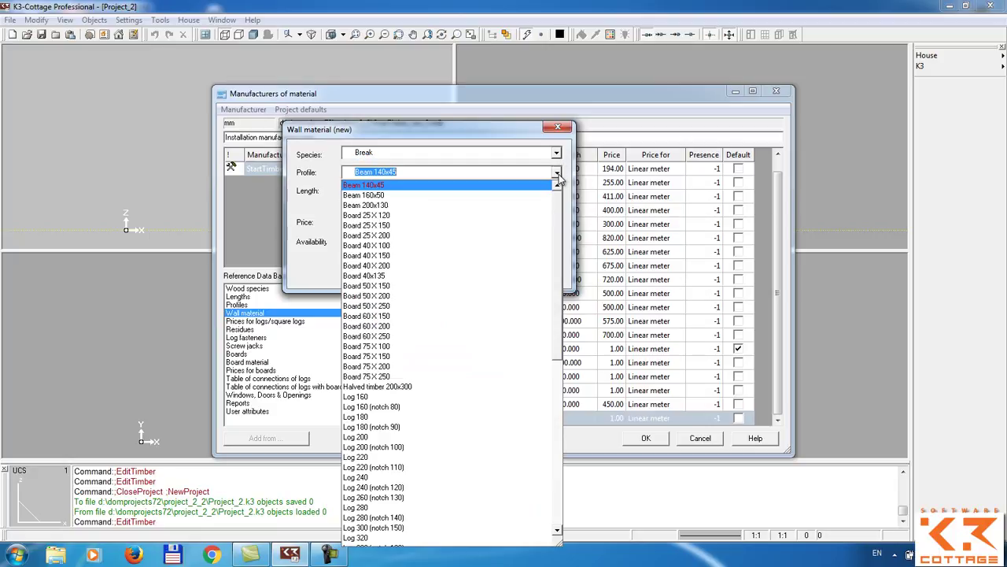
click(557, 192)
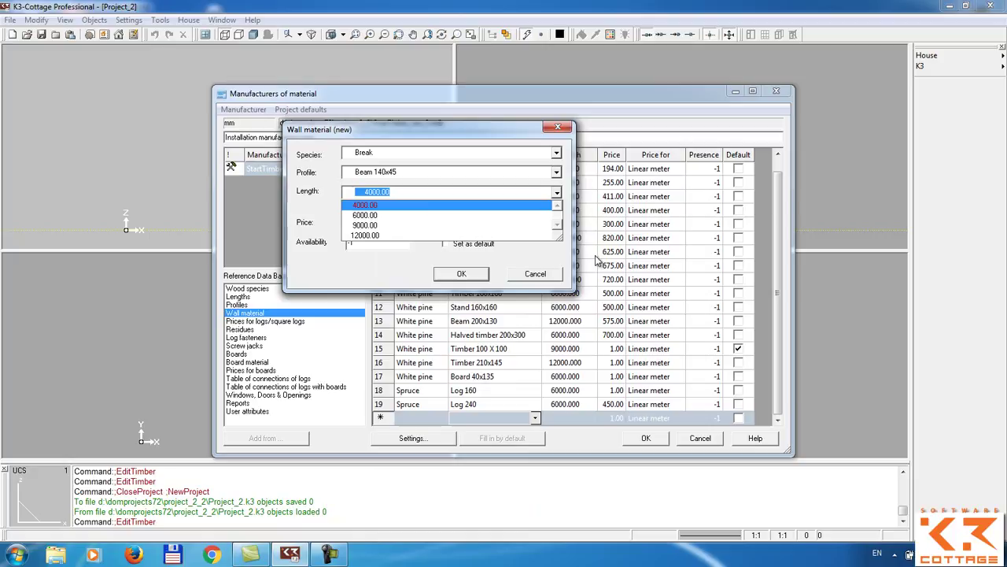
click(548, 272)
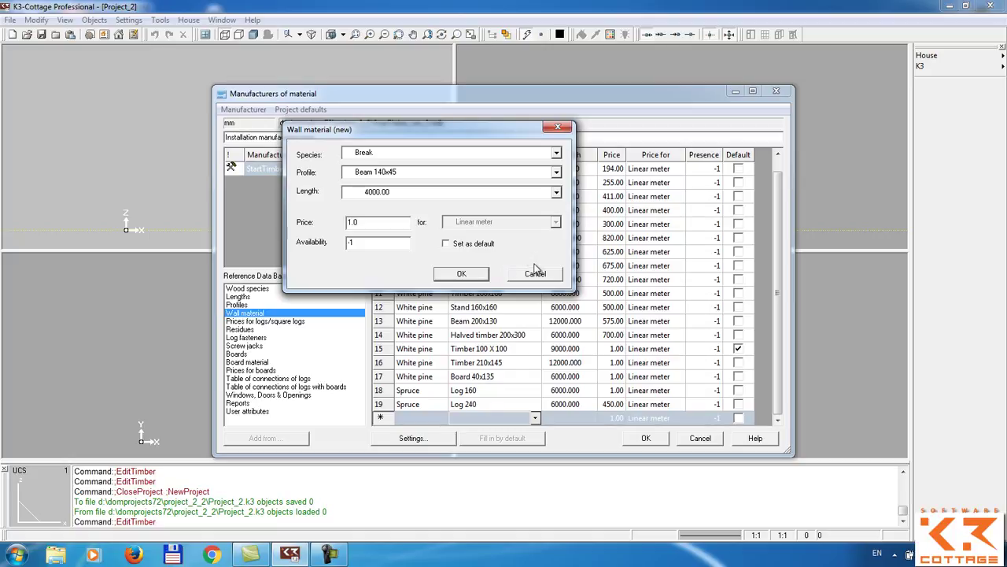
click(536, 274)
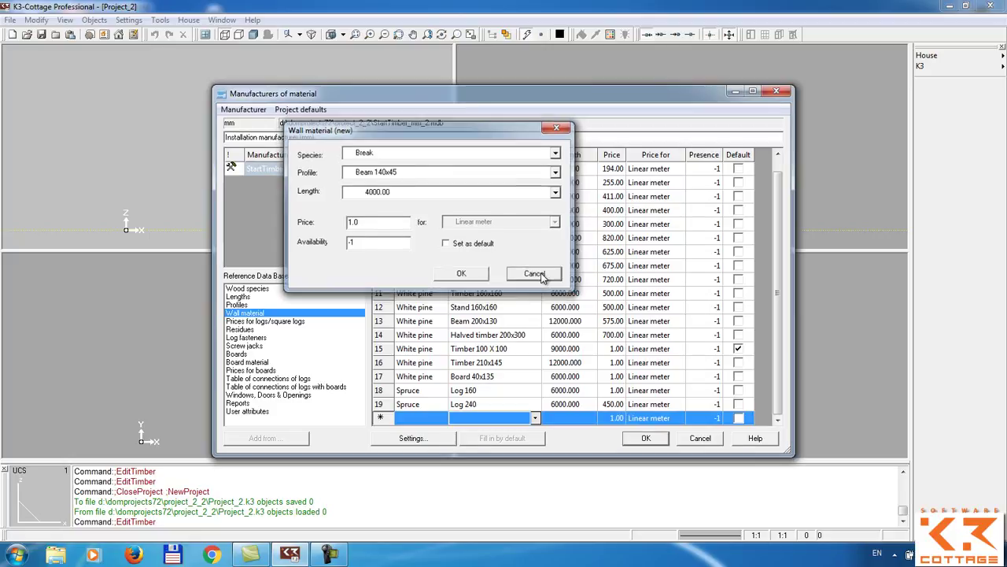
Step: Add a 10000 mm length to the Lengths table
click(243, 298)
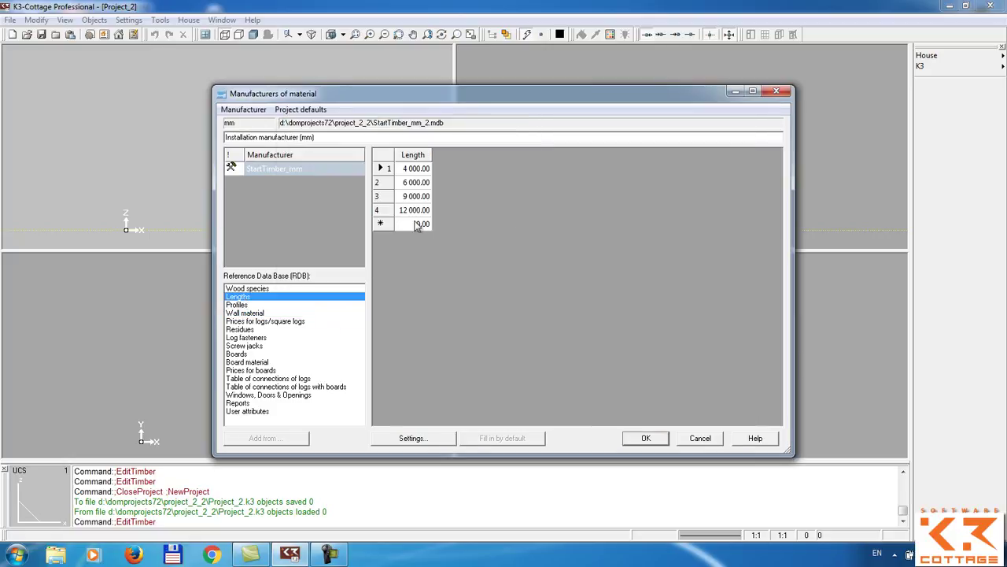
double_click(410, 224)
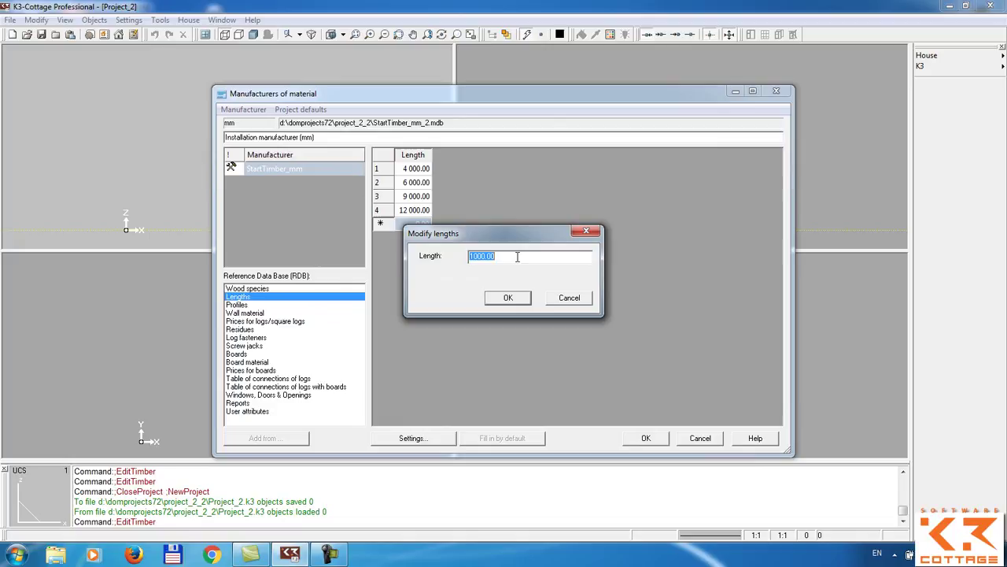
click(506, 258)
drag(486, 257, 478, 256)
key(Right)
click(509, 298)
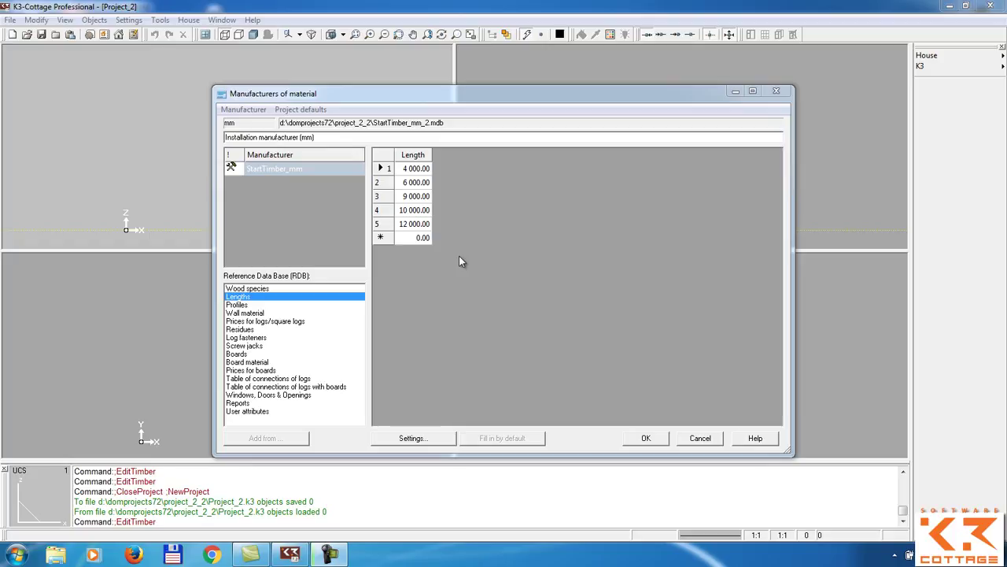
Step: Start a new log profile in the Profiles table with width 210
click(251, 305)
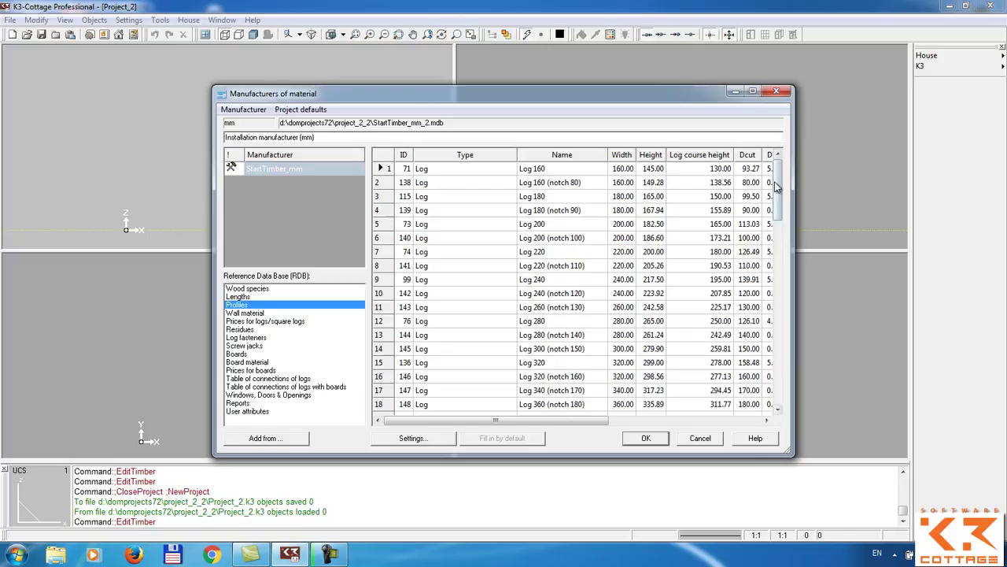
drag(778, 182, 778, 385)
double_click(515, 406)
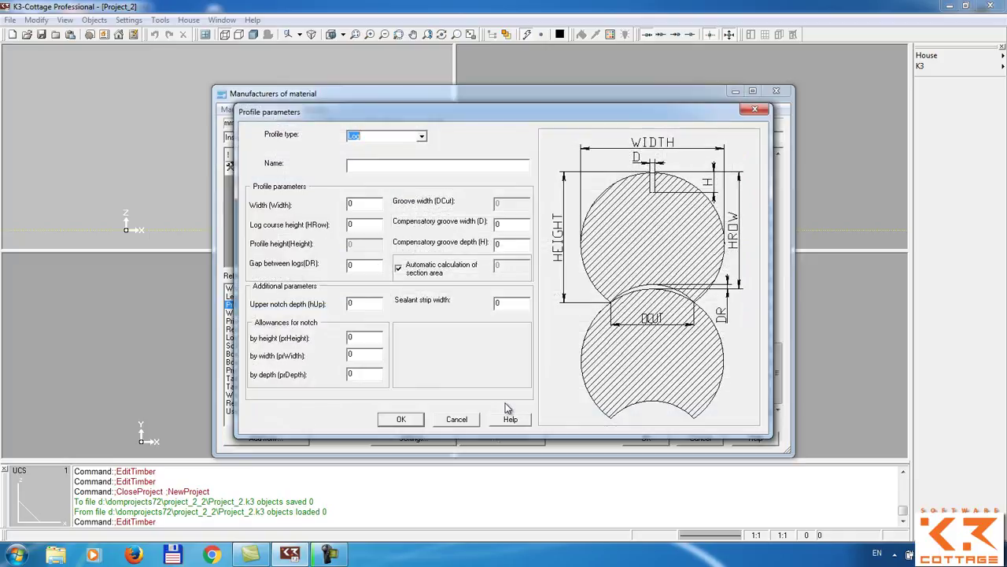
click(353, 204)
double_click(350, 204)
text(21)
text(0)
key(Tab)
Step: Set its log course height to 180, name it 'Custom profile', and save
click(355, 223)
double_click(350, 225)
text(1)
text(80)
key(Return)
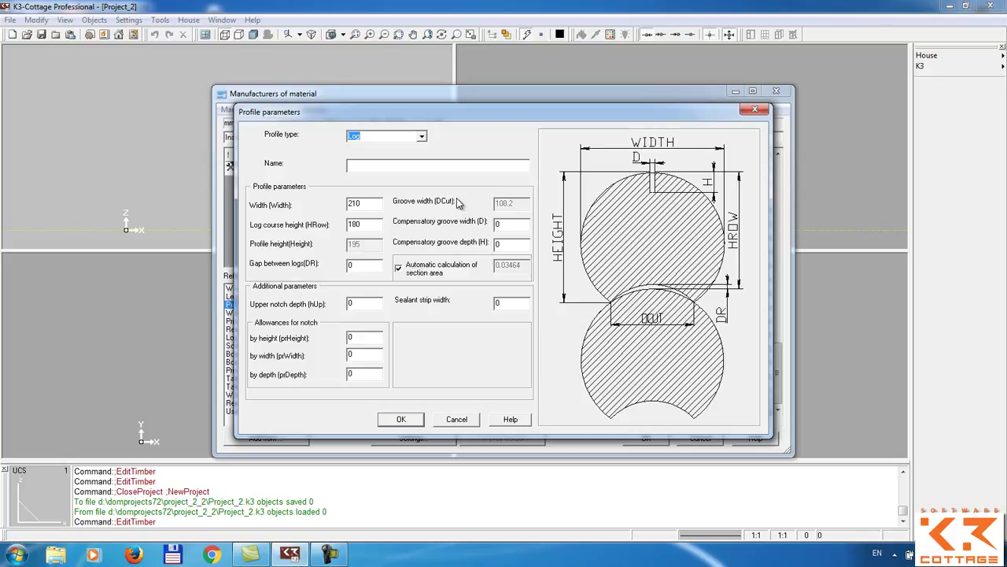
click(430, 165)
text(Custom profile)
click(401, 419)
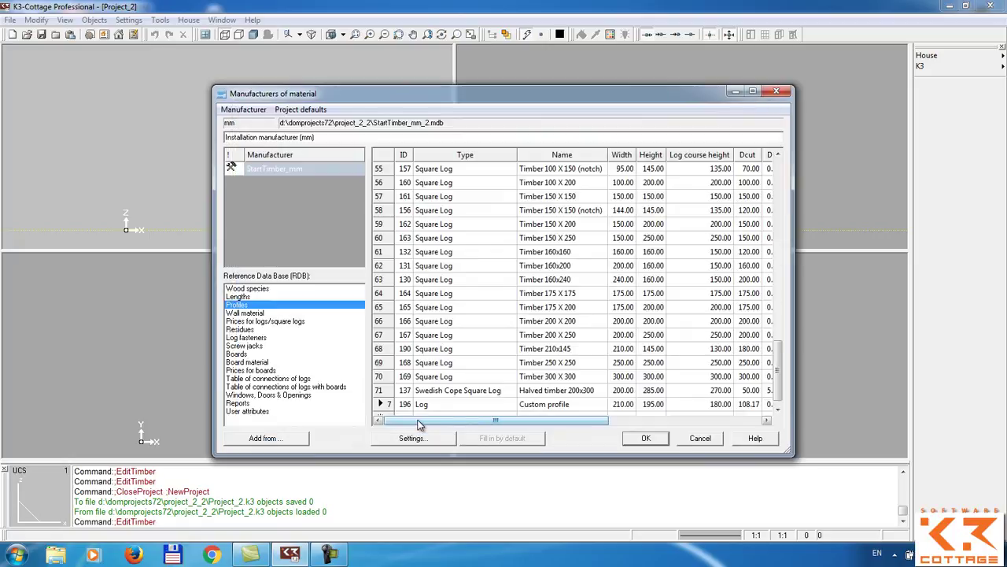
Step: Start a new wall material entry with White pine species and Custom profile
click(268, 314)
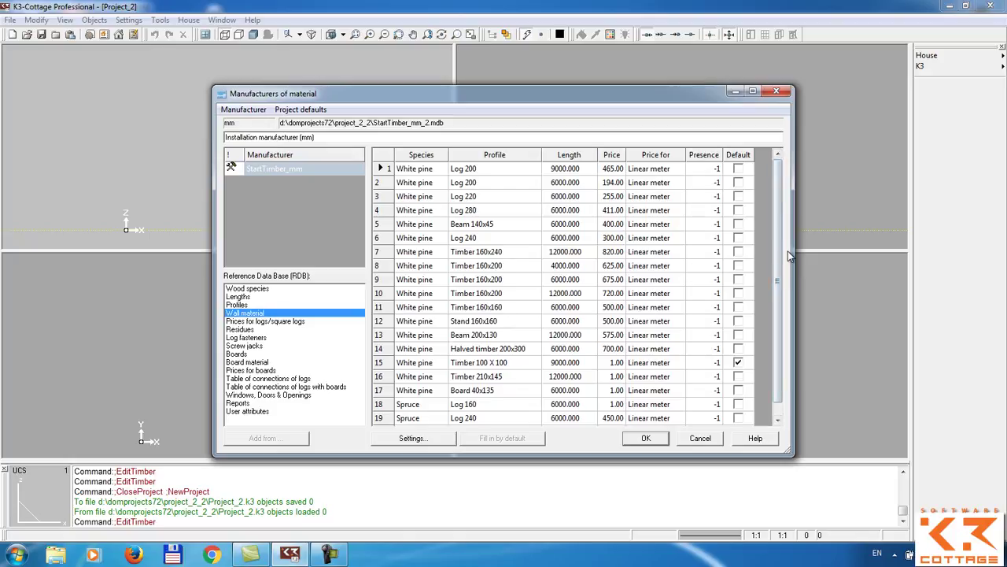
scroll(778, 262, down, 2)
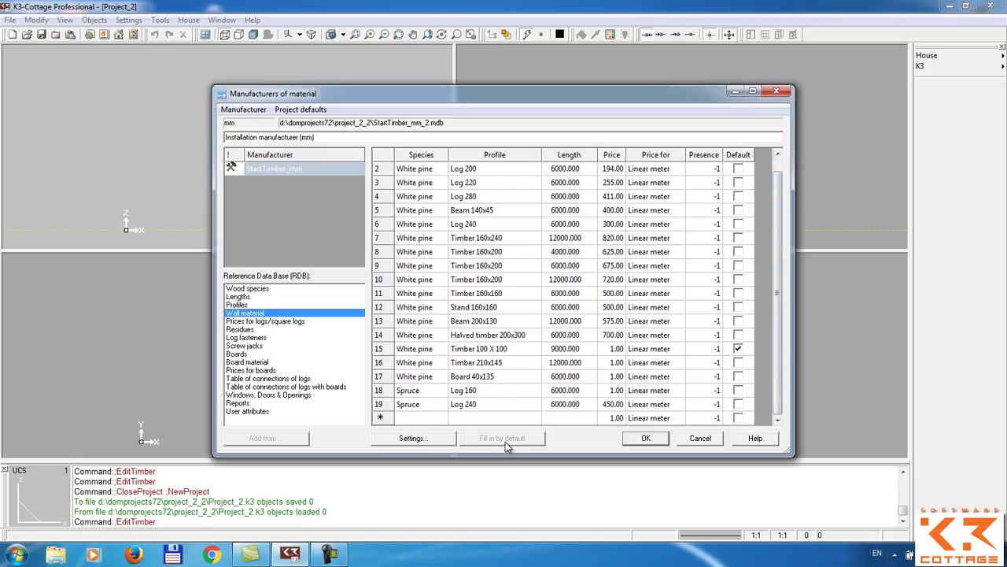
double_click(482, 418)
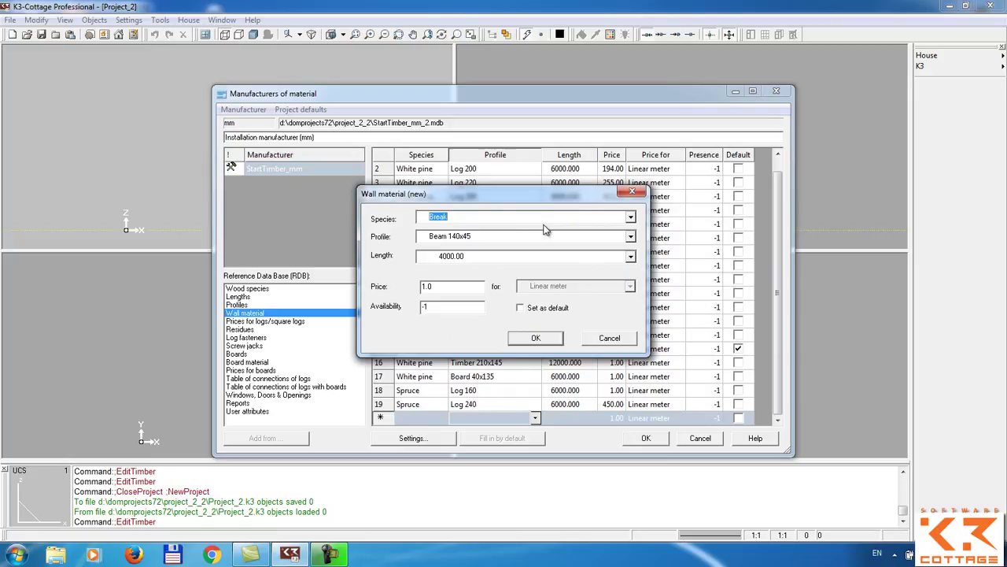
click(631, 217)
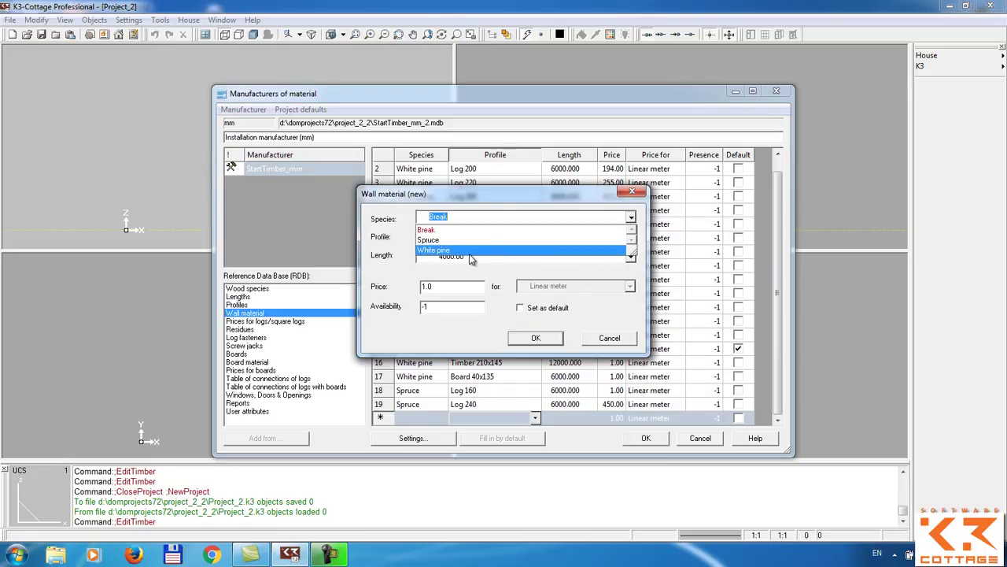
click(471, 252)
click(631, 236)
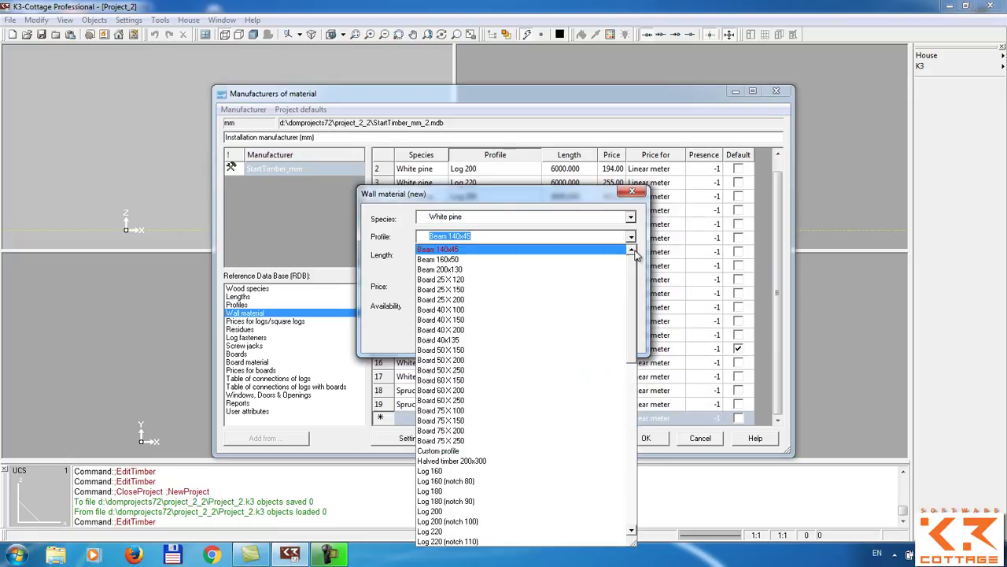
drag(634, 254, 632, 313)
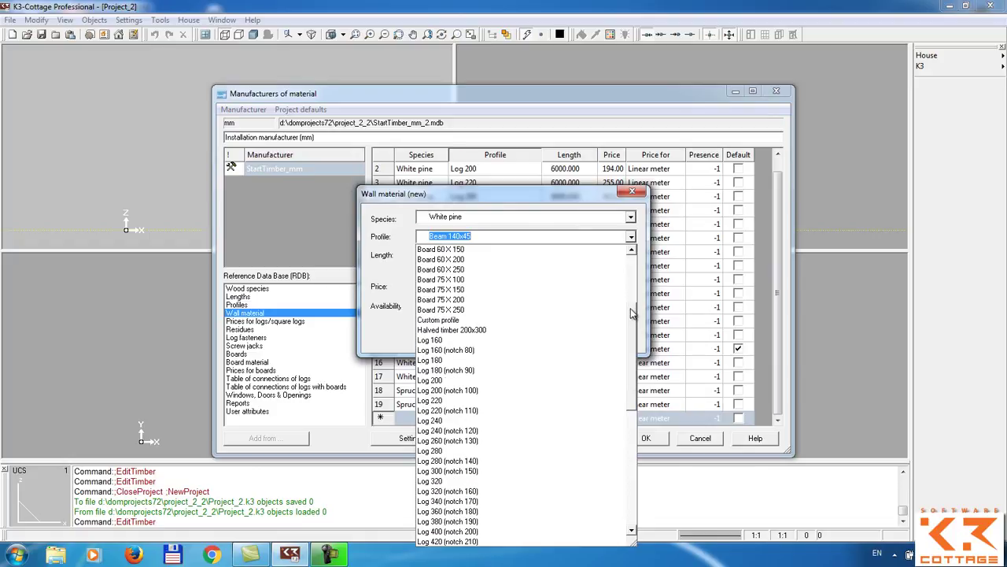
click(433, 320)
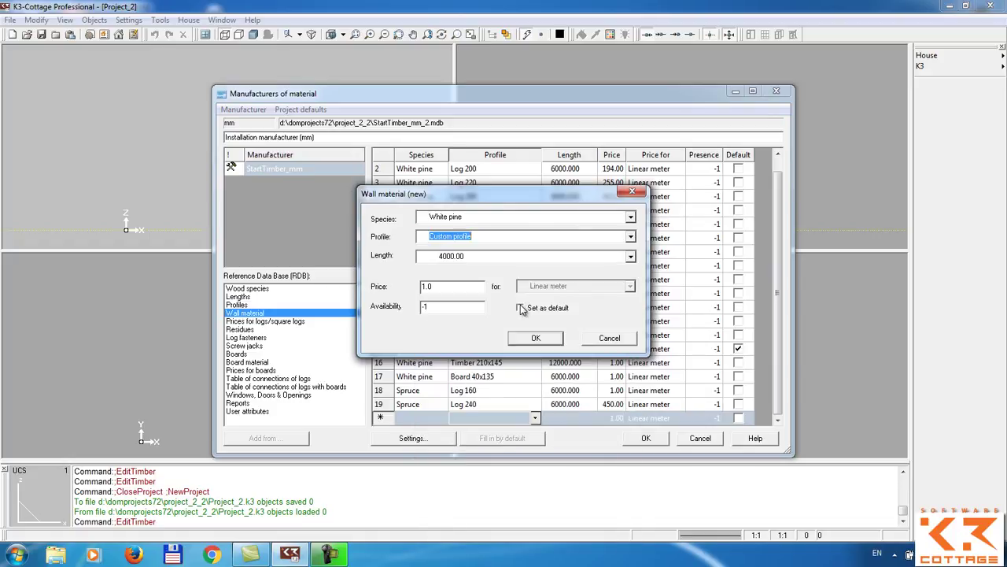
Step: Give it the 10000 mm length, confirm the entry, and save the database
click(630, 257)
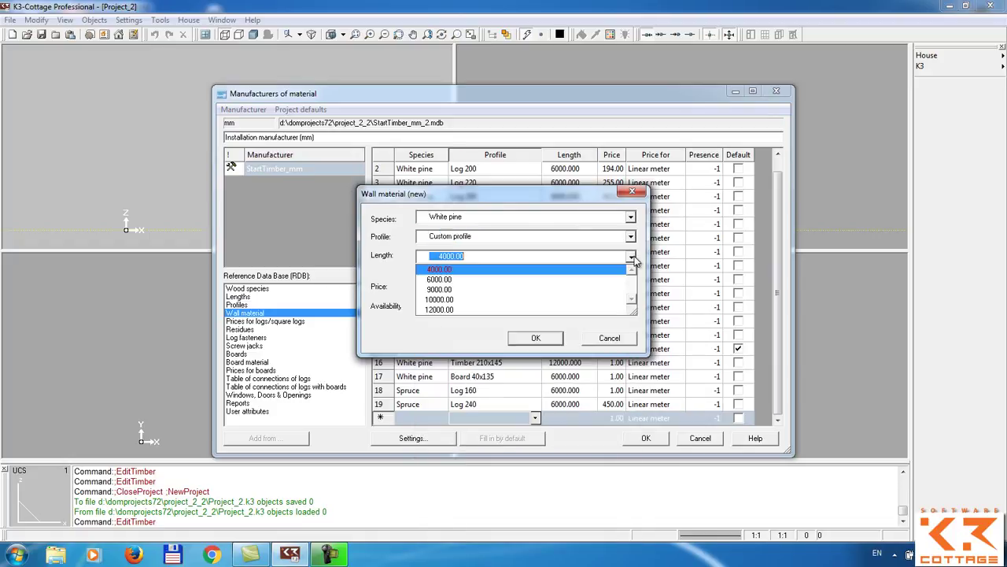
click(476, 299)
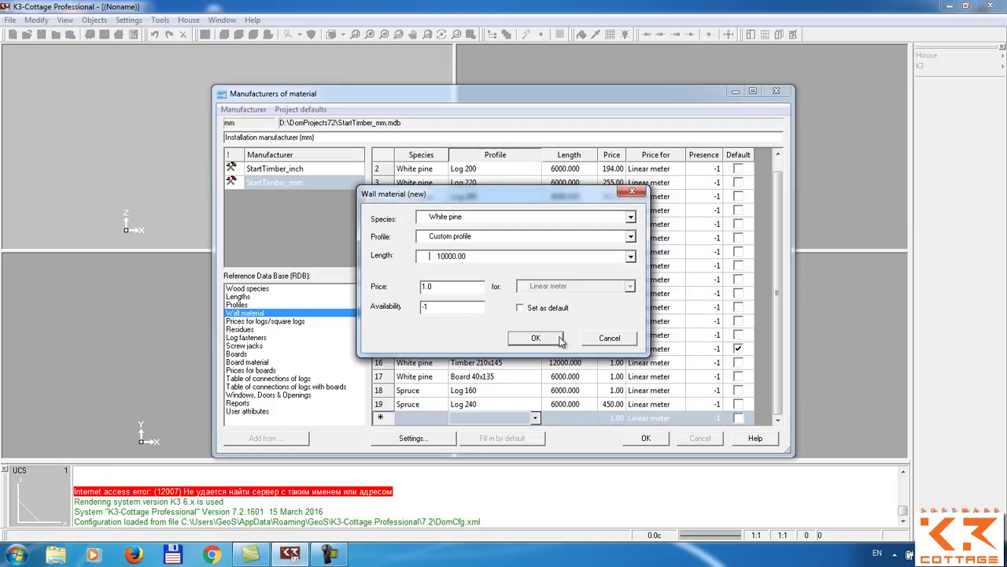
click(535, 337)
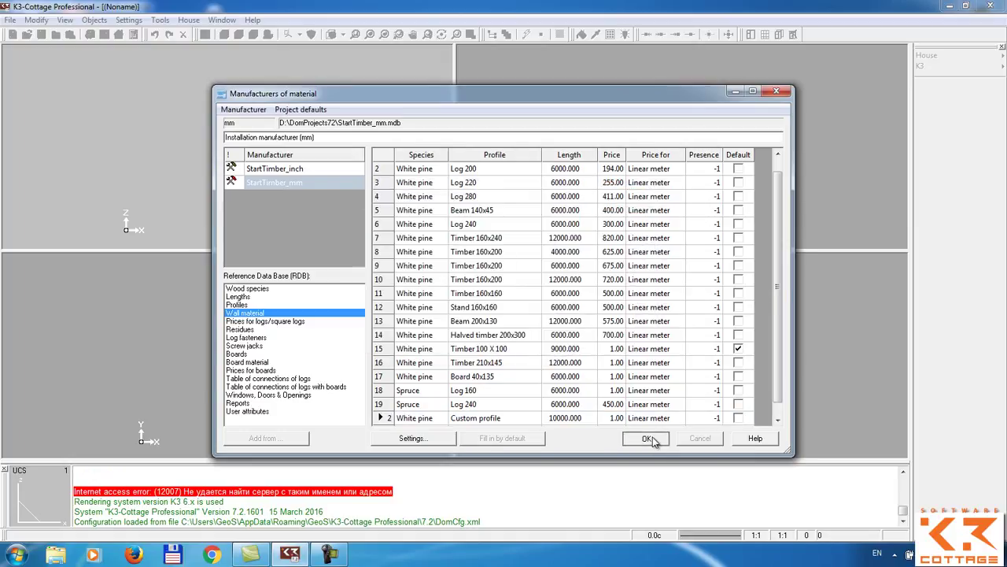
click(647, 439)
Step: Start a new project with White pine log, Custom profile as its main material
click(12, 35)
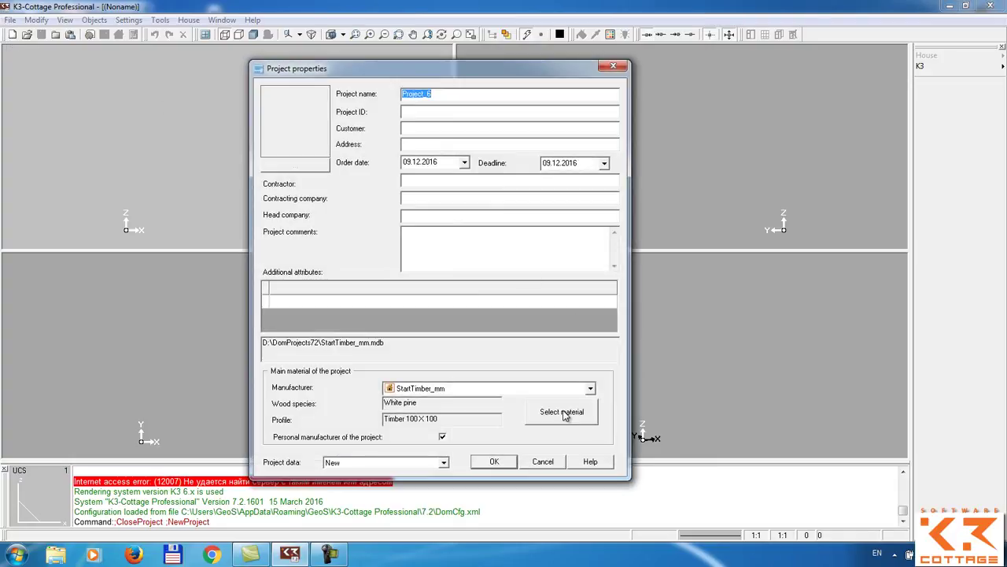
click(565, 414)
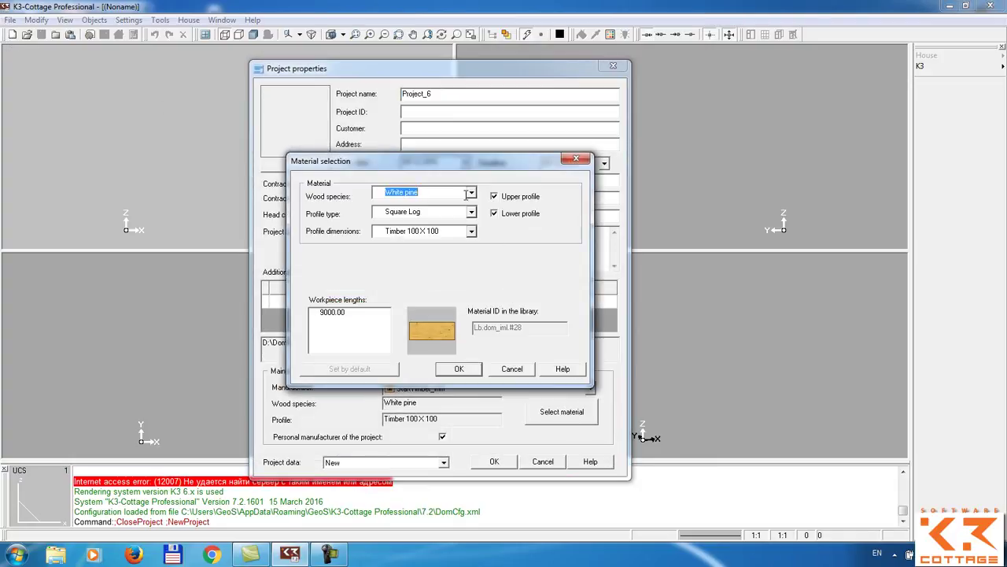
click(471, 194)
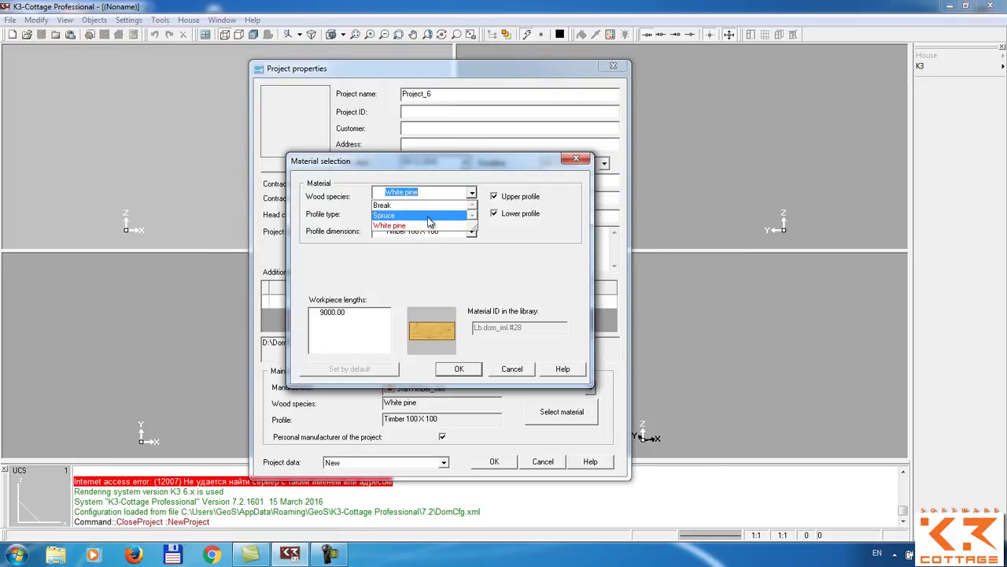
click(430, 225)
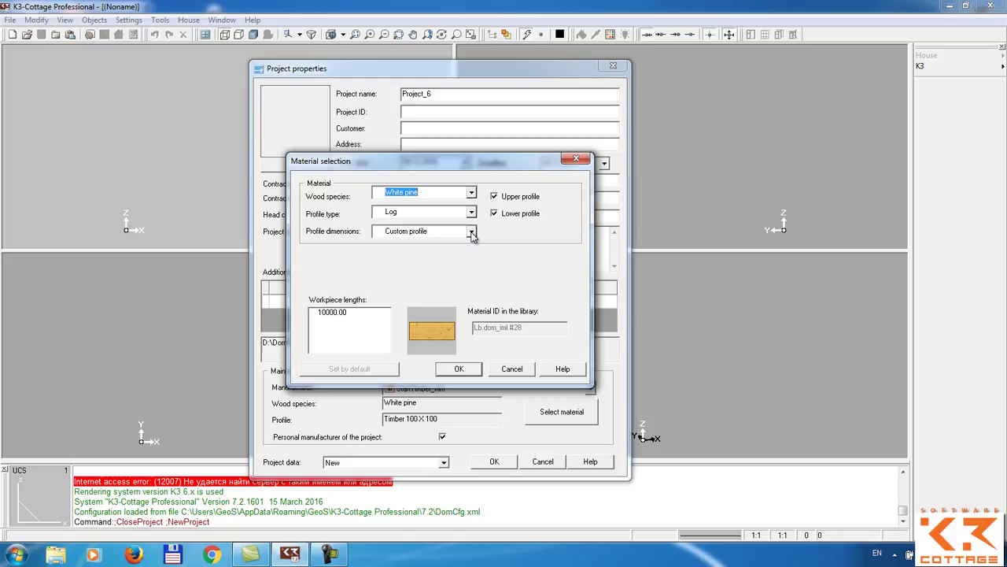
click(472, 236)
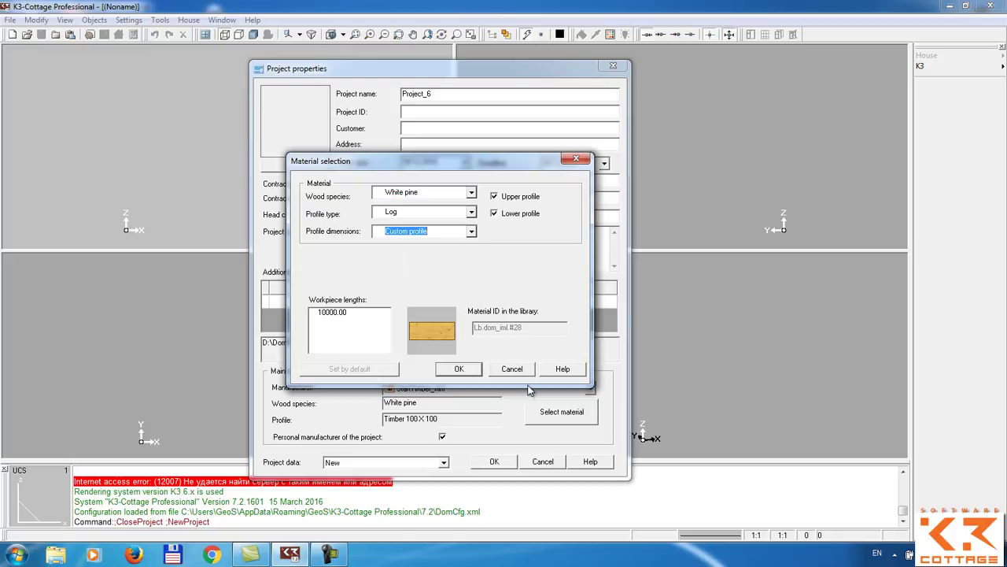
click(448, 370)
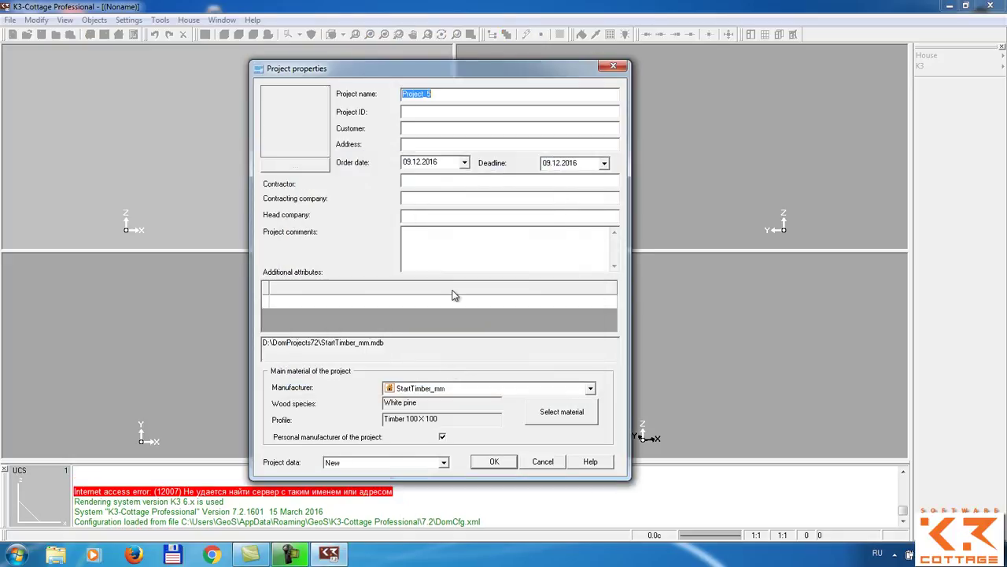
key(alt+shift)
Step: Confirm project properties, then open and cancel the Manufacturers database twice
click(509, 461)
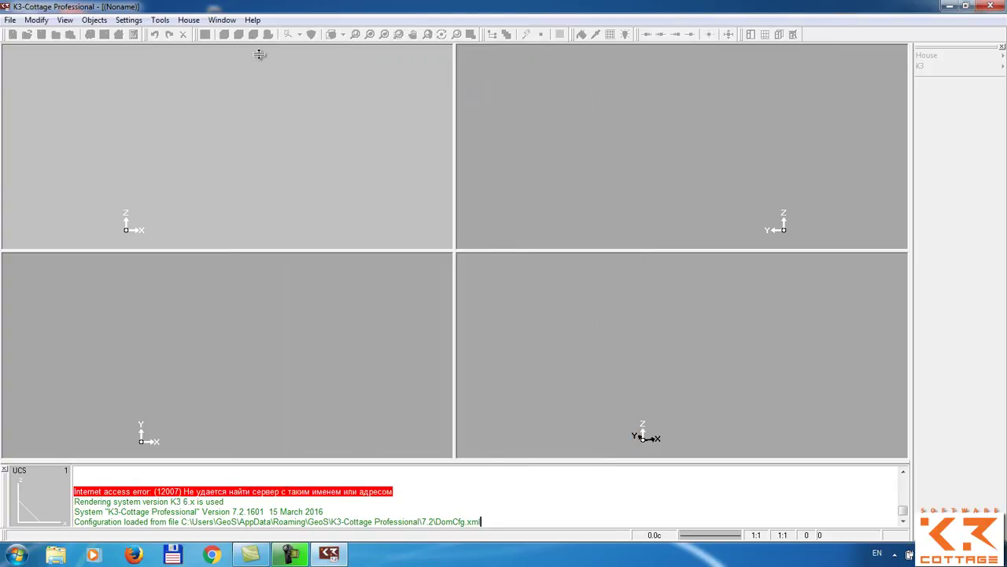
click(132, 21)
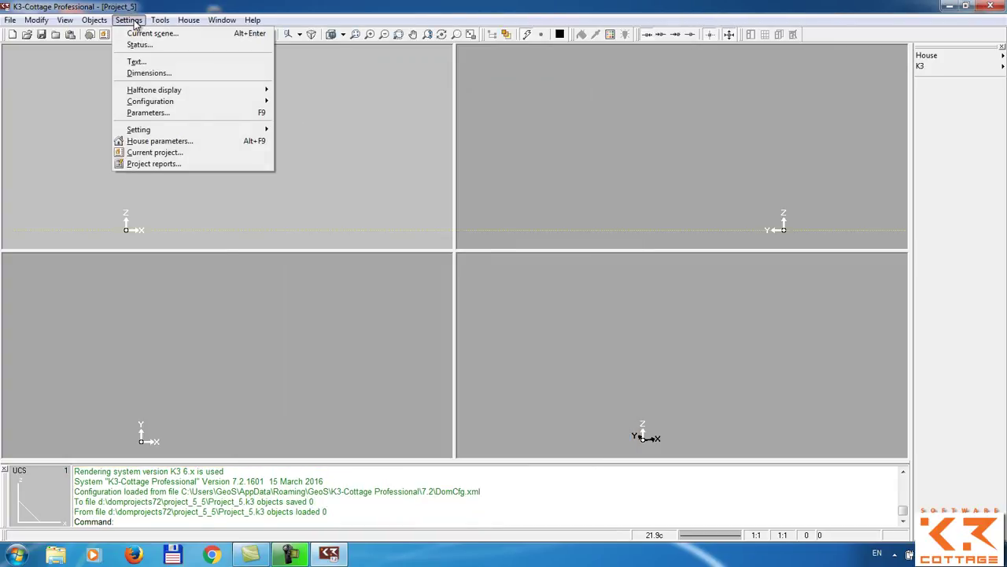
mouse_move(138, 129)
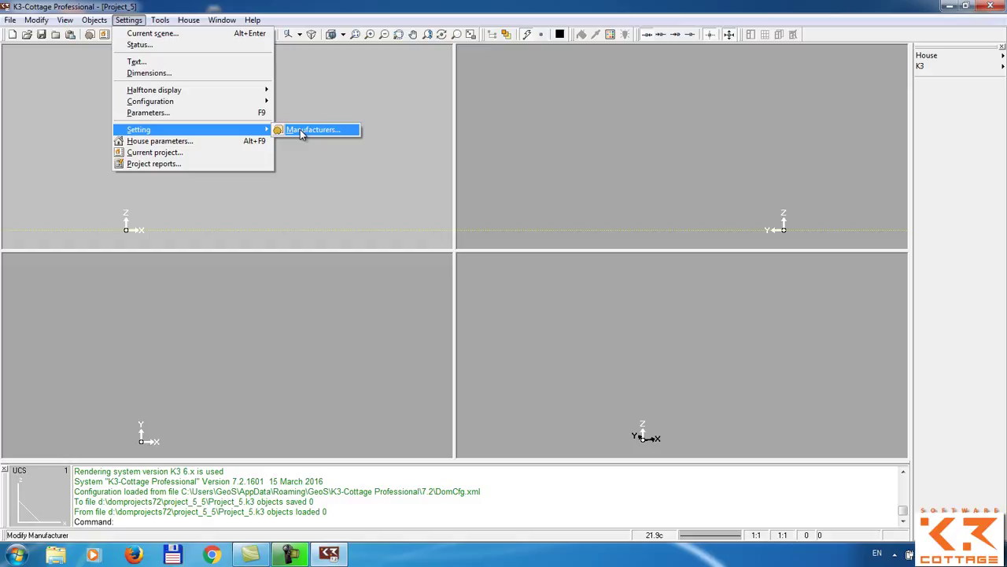
click(302, 131)
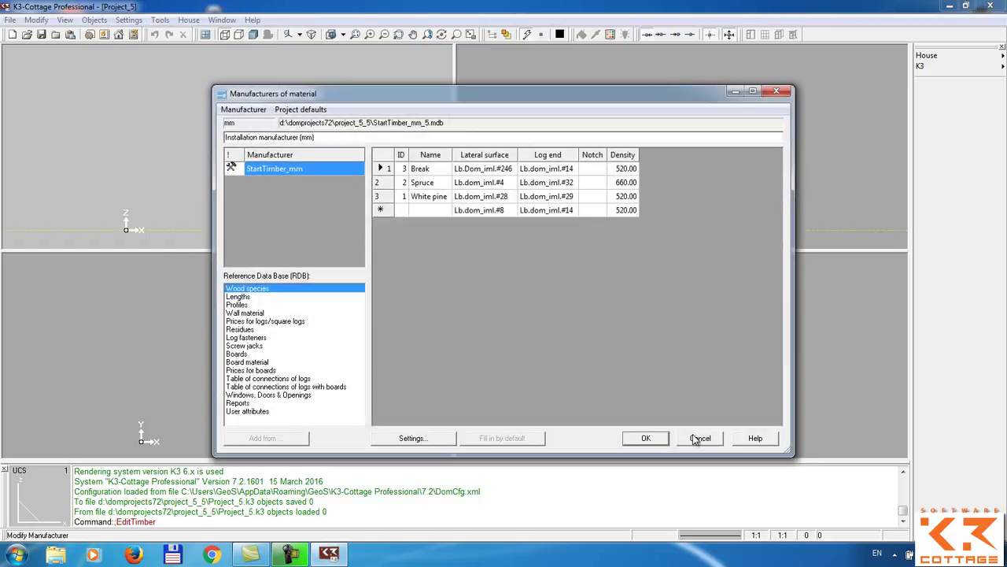
click(698, 438)
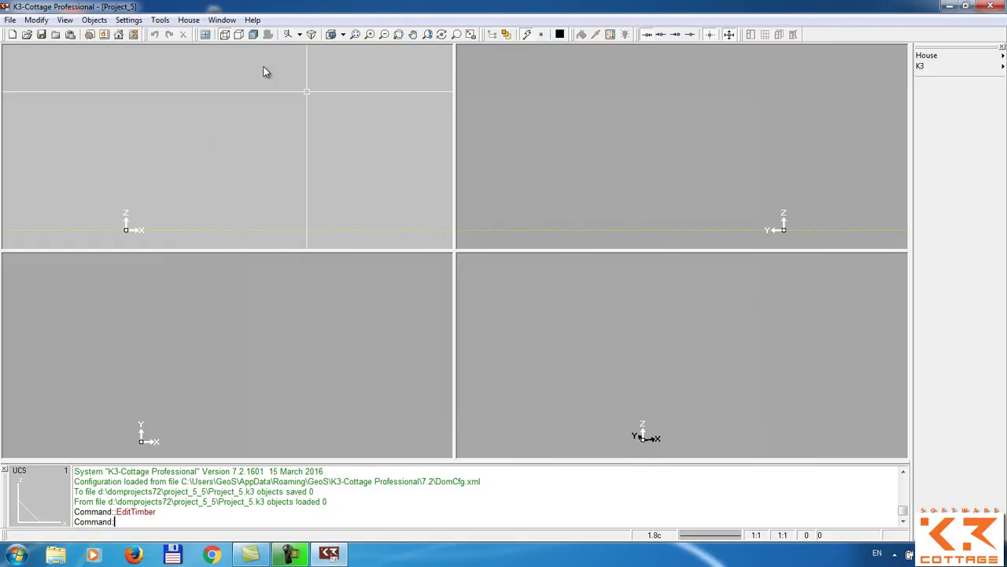
click(102, 37)
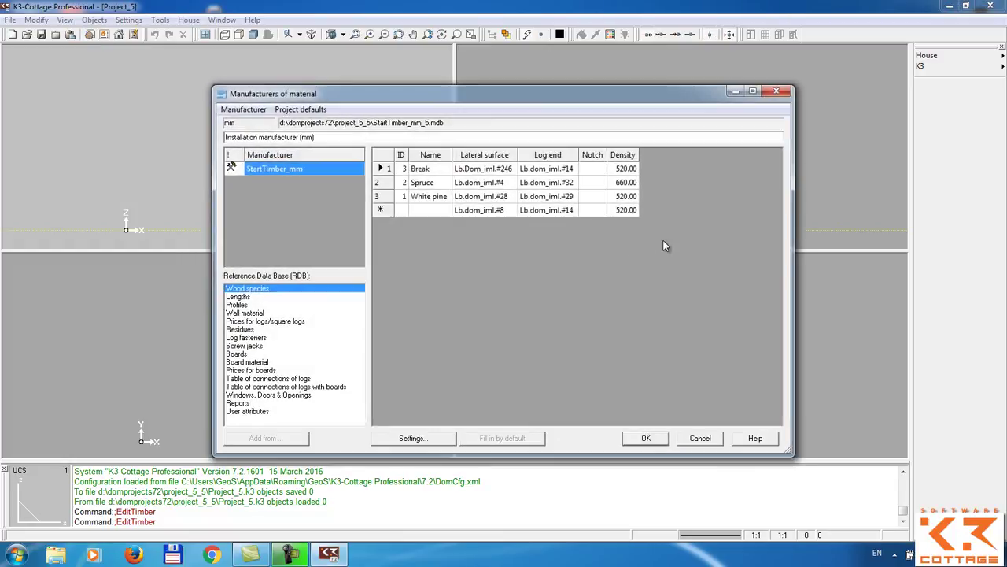
click(699, 439)
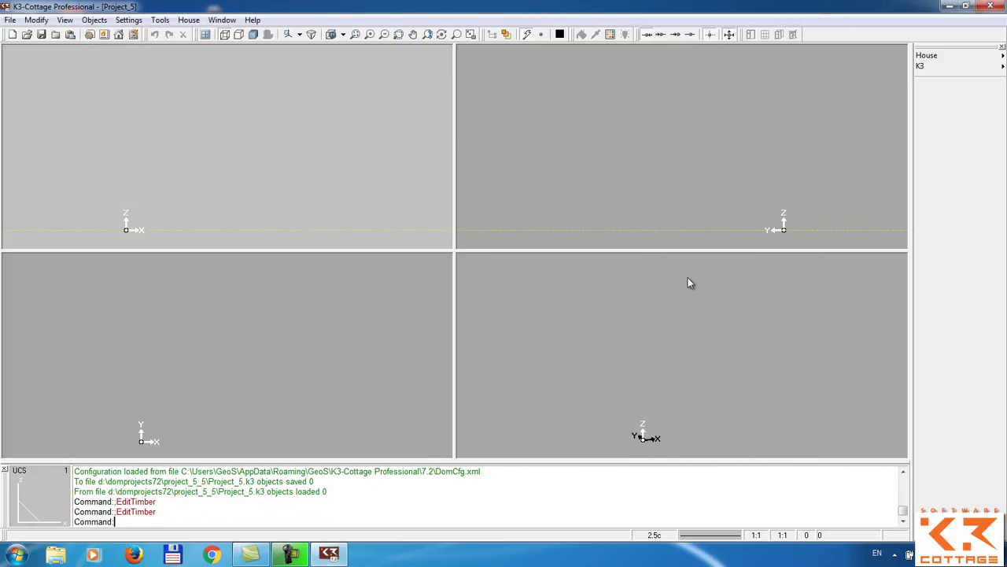
Step: Close and relaunch K3-Cottage, then open Settings from the start dialog
click(991, 7)
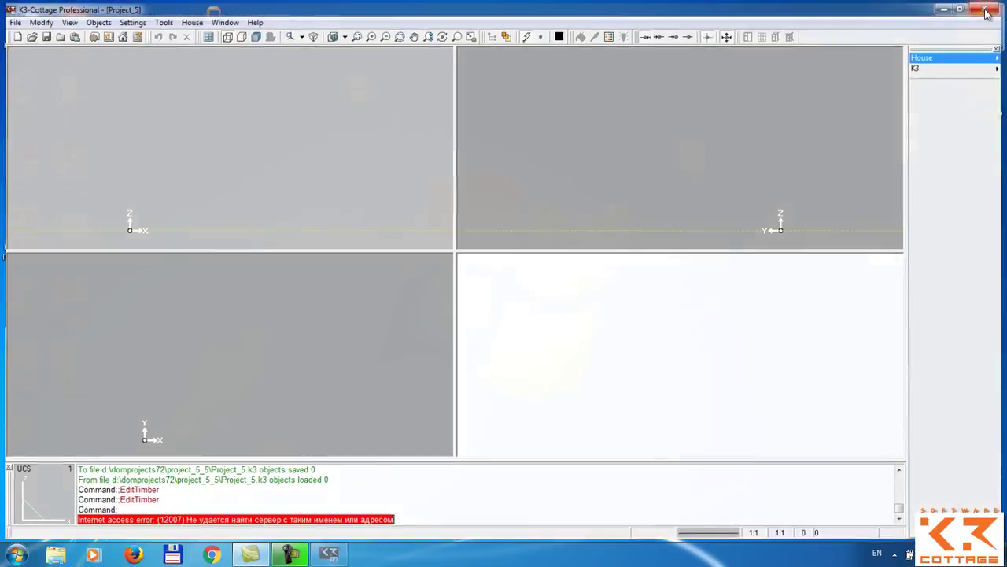
double_click(70, 295)
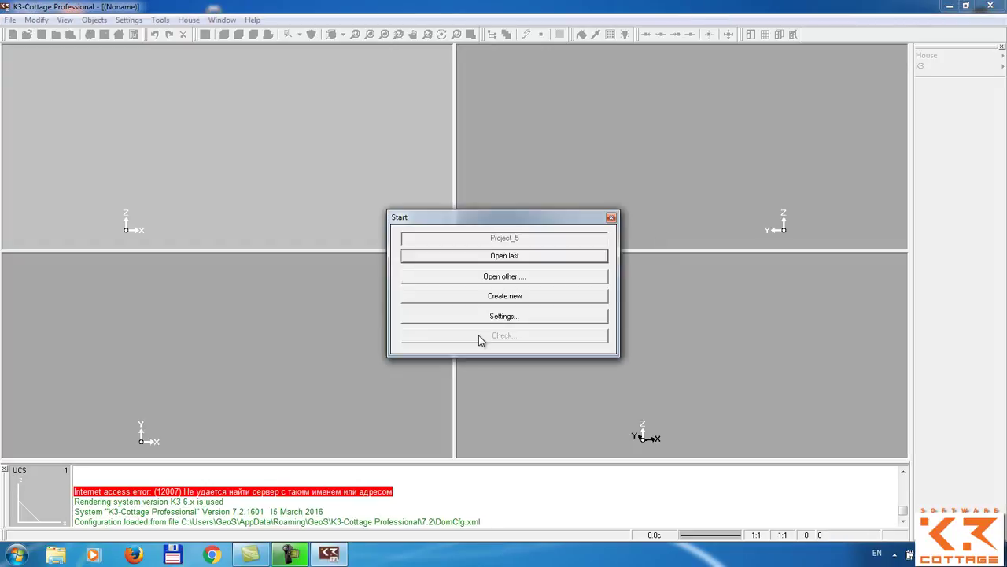
click(527, 317)
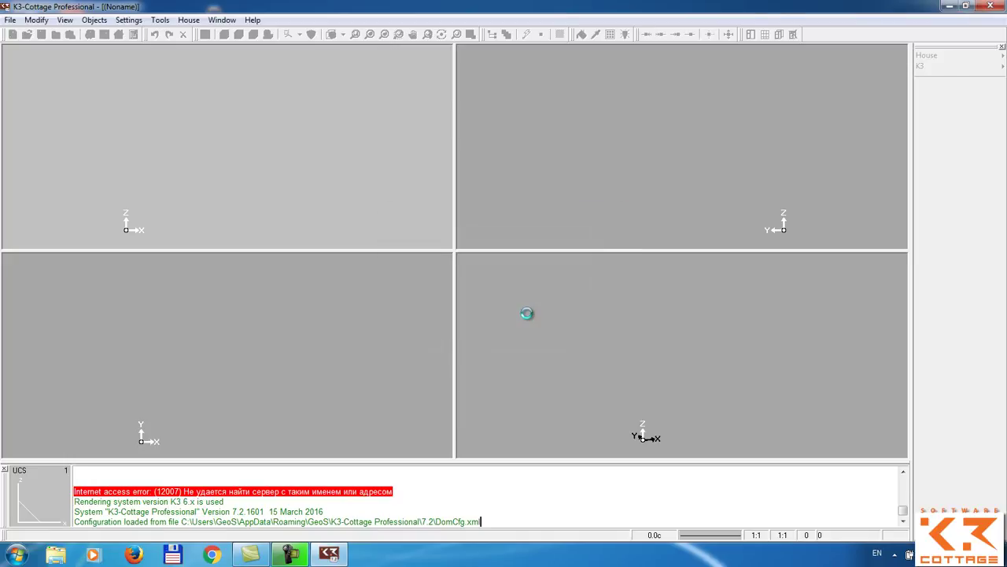